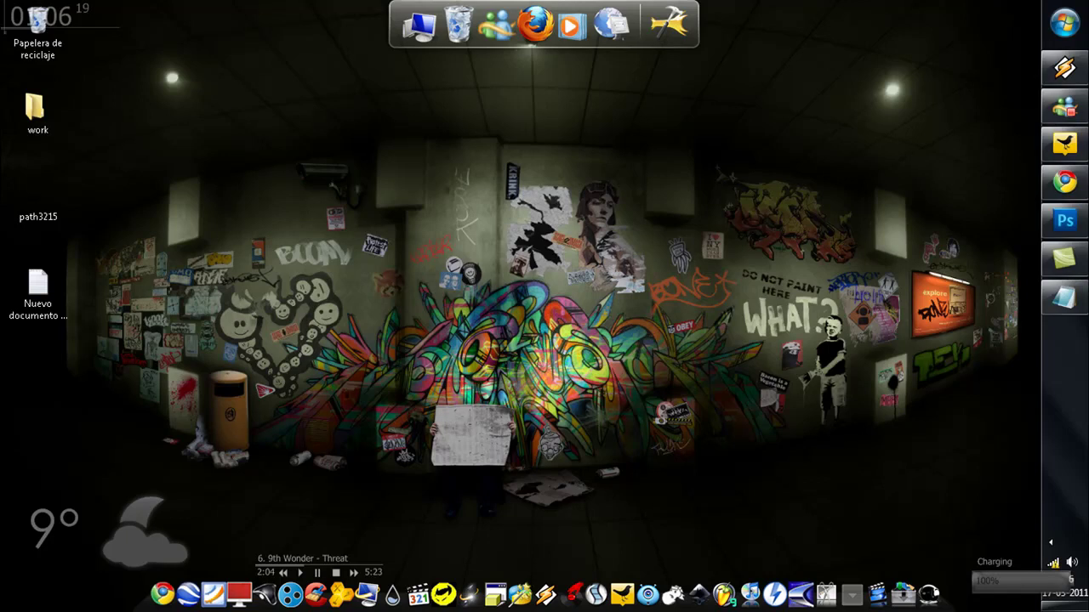
Review the tutorial notes in Notepad, then put them away and switch to Photoshop
click(1073, 313)
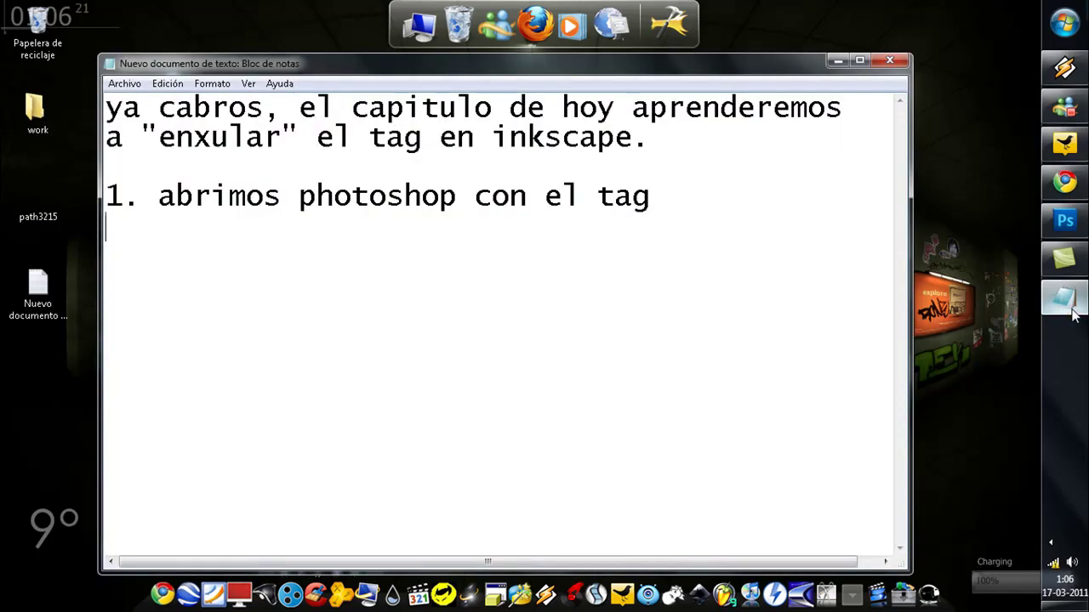
mouse_move(105, 106)
mouse_down()
mouse_move(771, 106)
mouse_move(761, 184)
mouse_up()
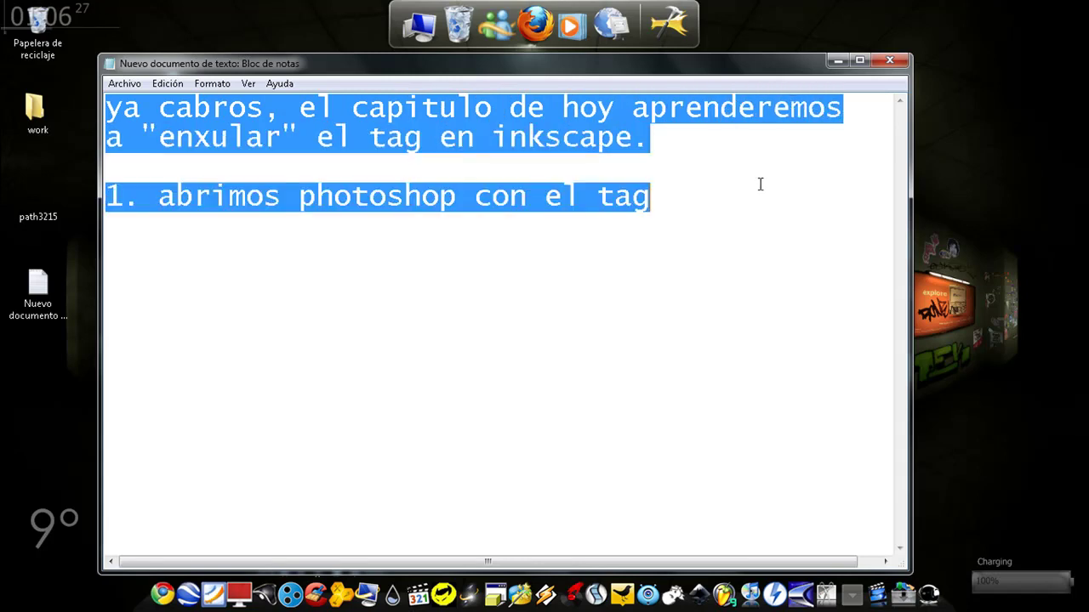
click(754, 202)
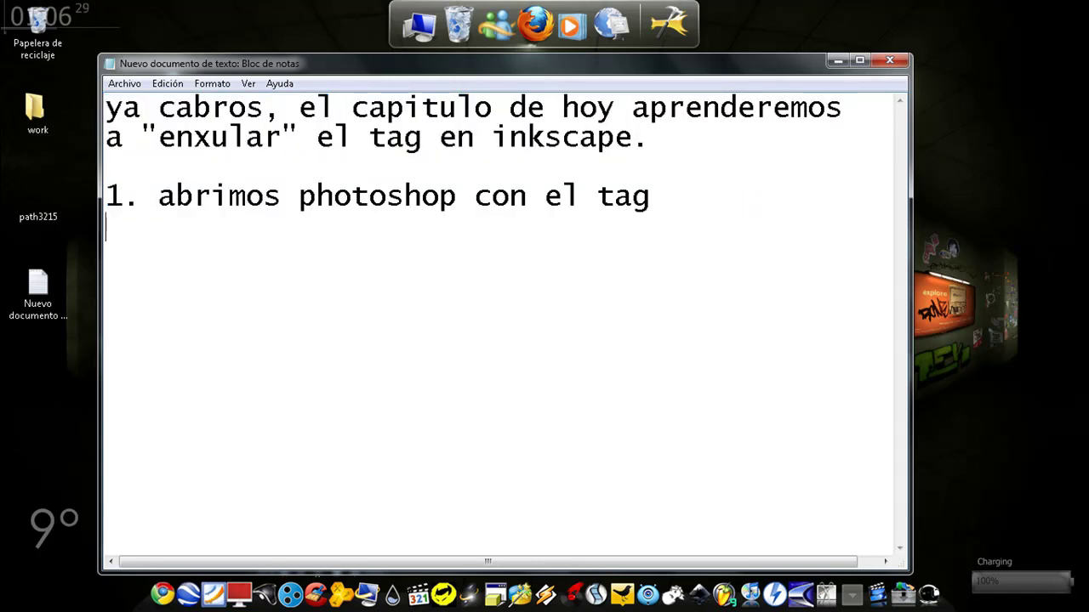
click(837, 60)
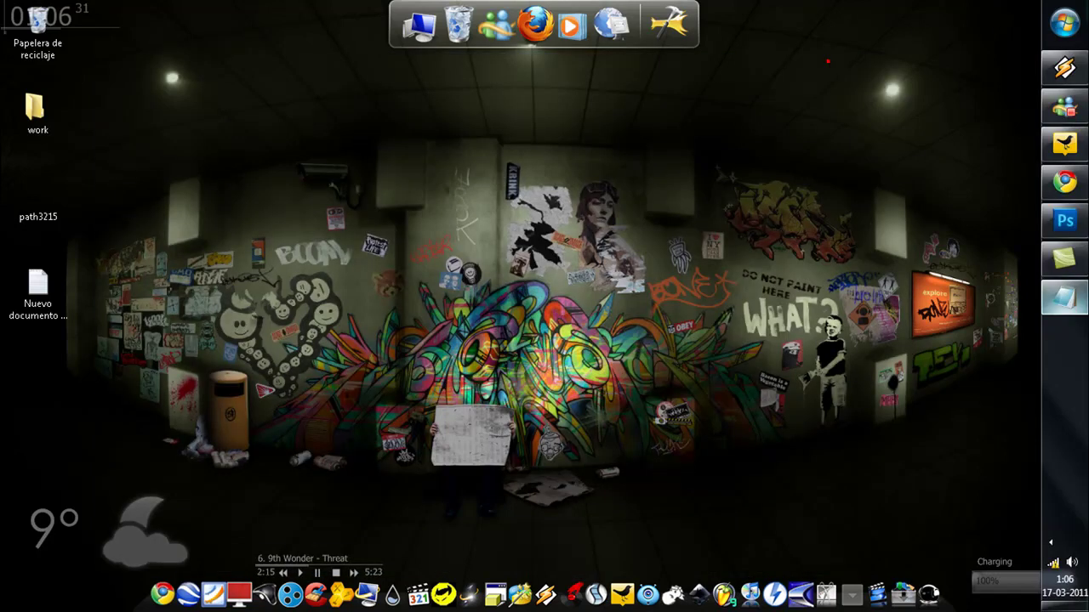
click(1065, 221)
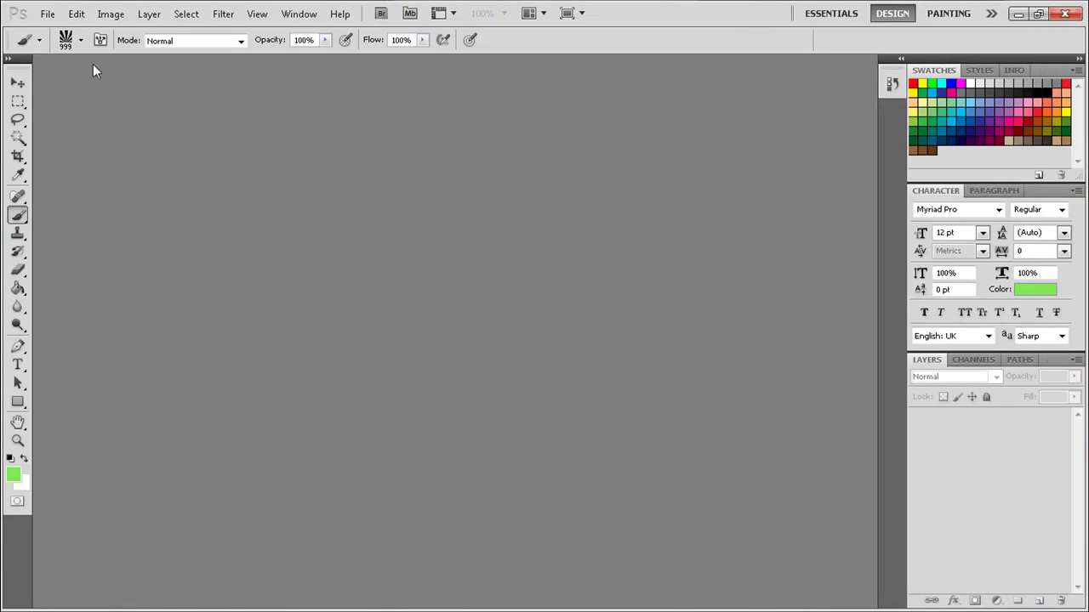
Open the path3215.png graffiti tag image from the Escritorio folder
click(48, 14)
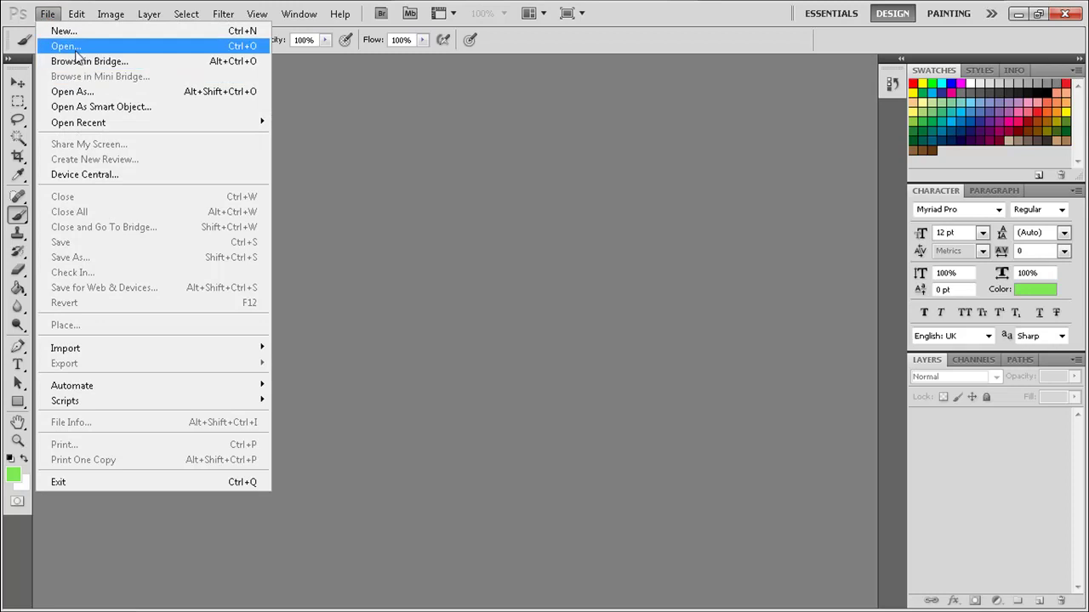
click(72, 45)
double_click(590, 246)
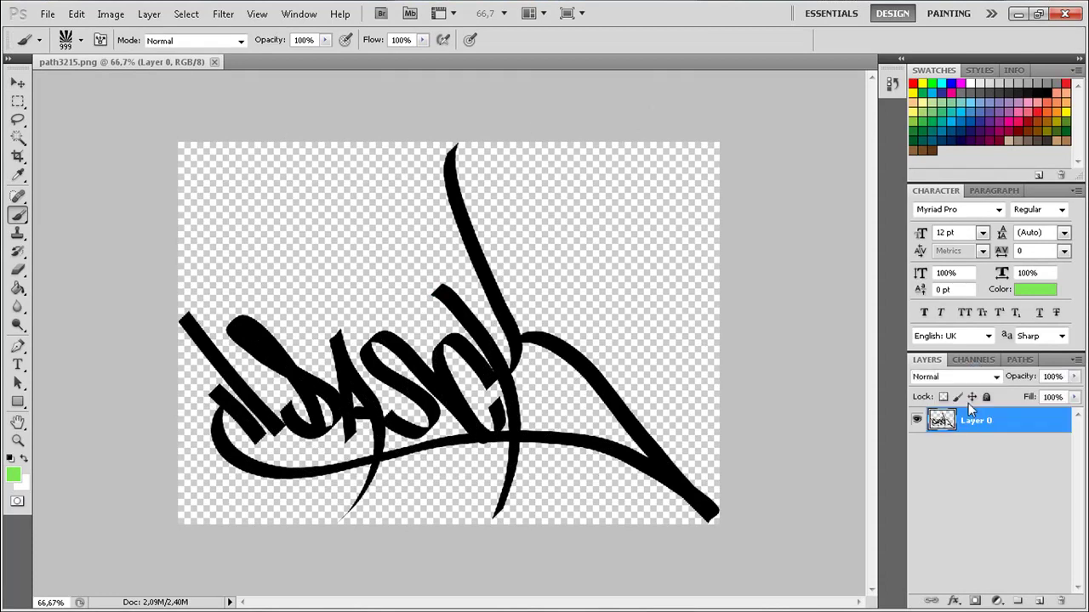
Write step 2 in the notes: select the tag by clicking it with the magic wand
mouse_move(1064, 296)
click(936, 298)
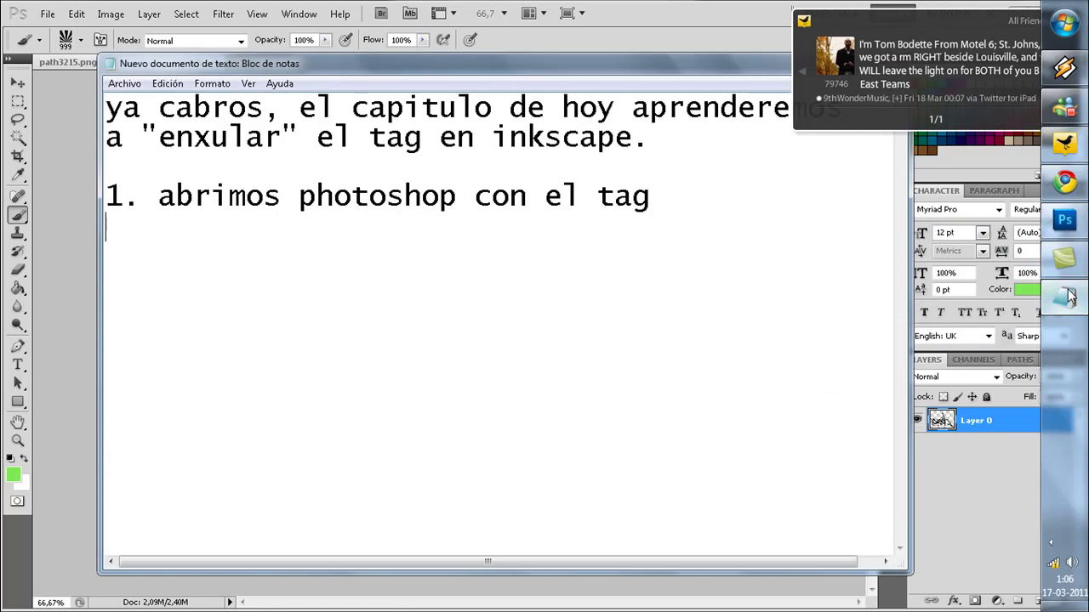
text(2.)
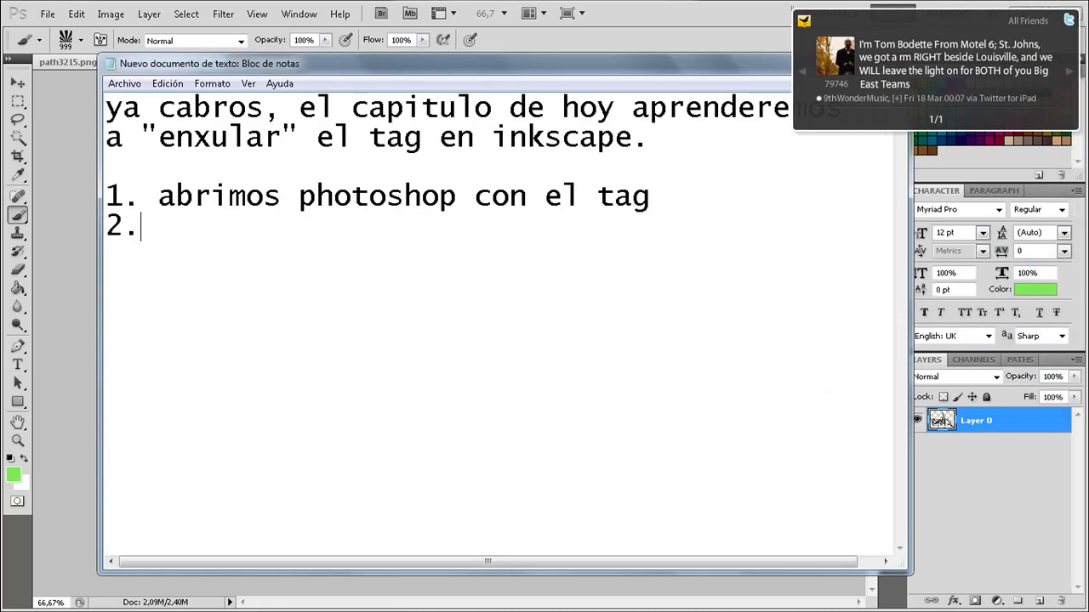
text(sele)
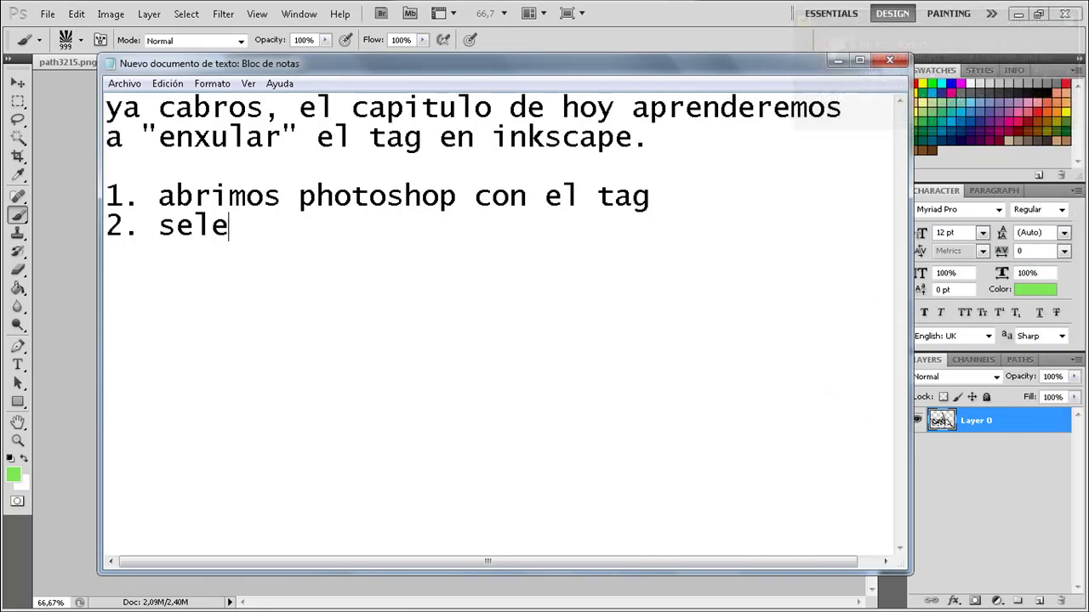
text(cciona)
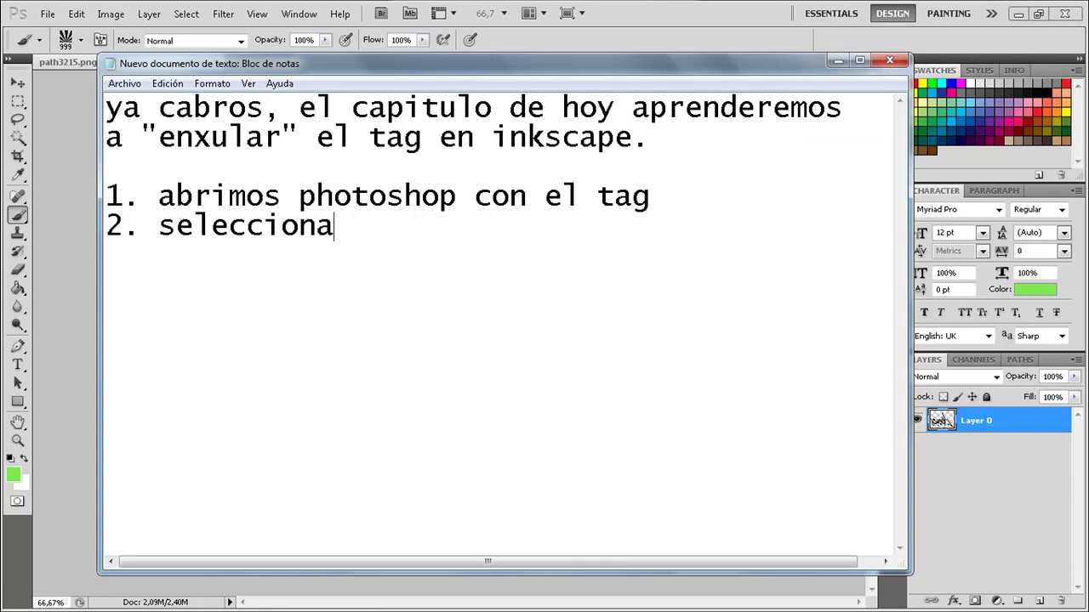
text(mos el tag)
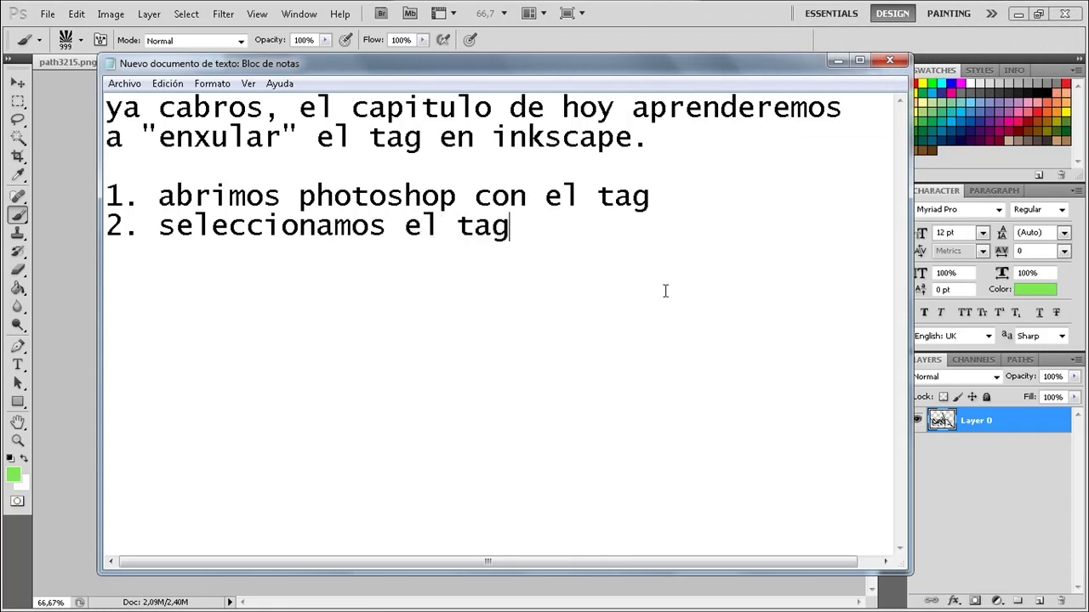
text(()
text(haciendo)
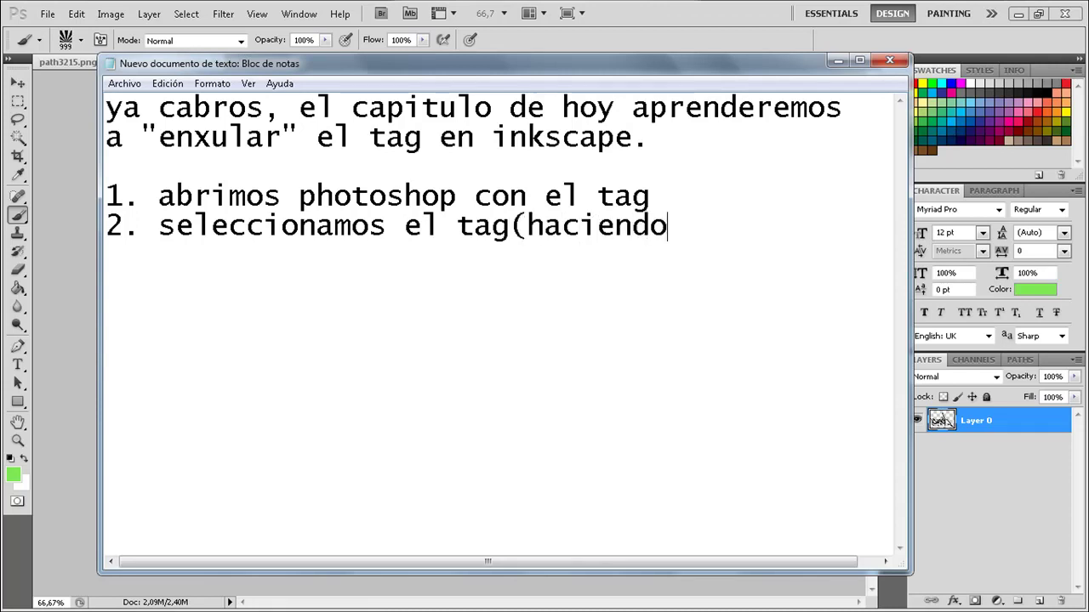
text(click en)
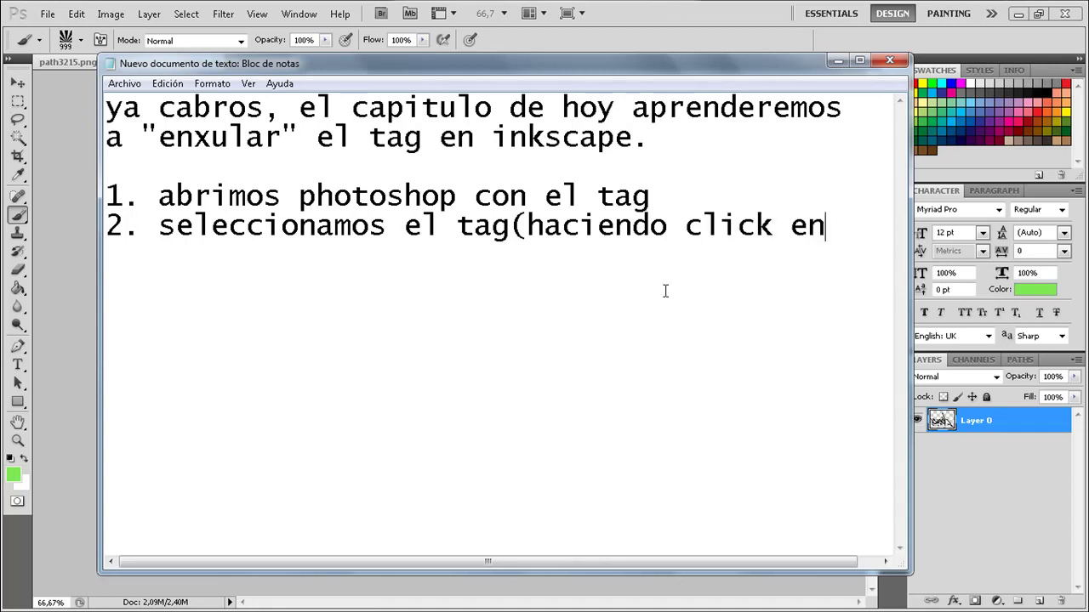
text(cima)
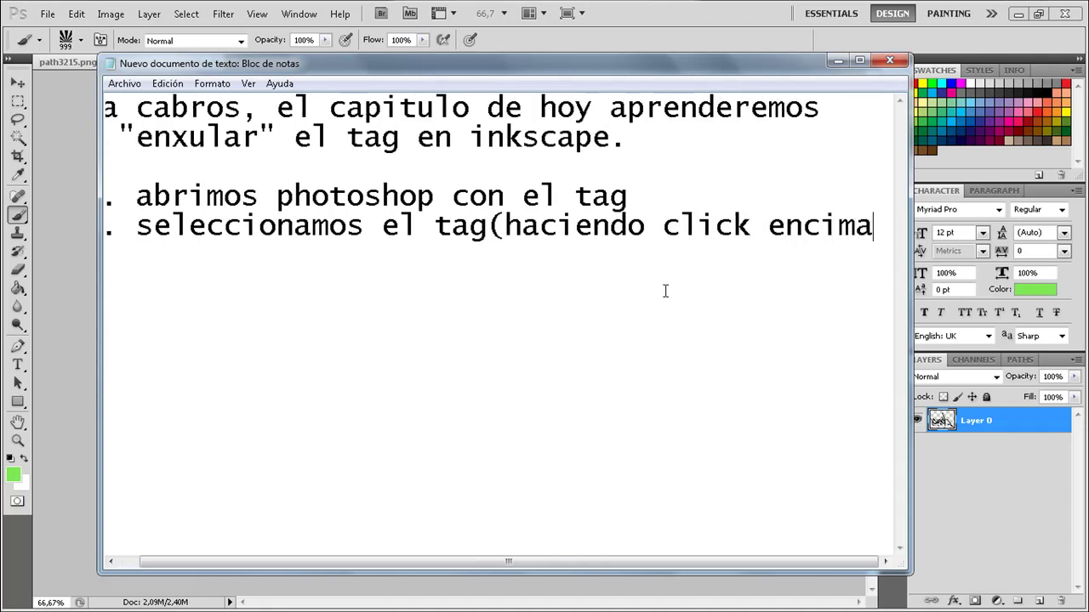
key(Return)
text(co)
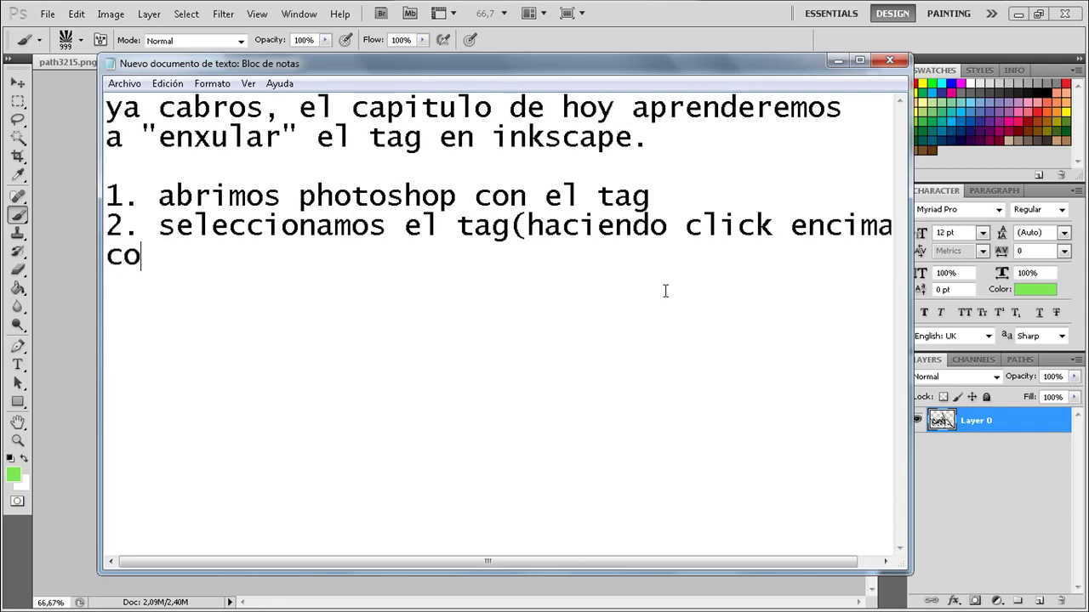
text(n )
text(la varita)
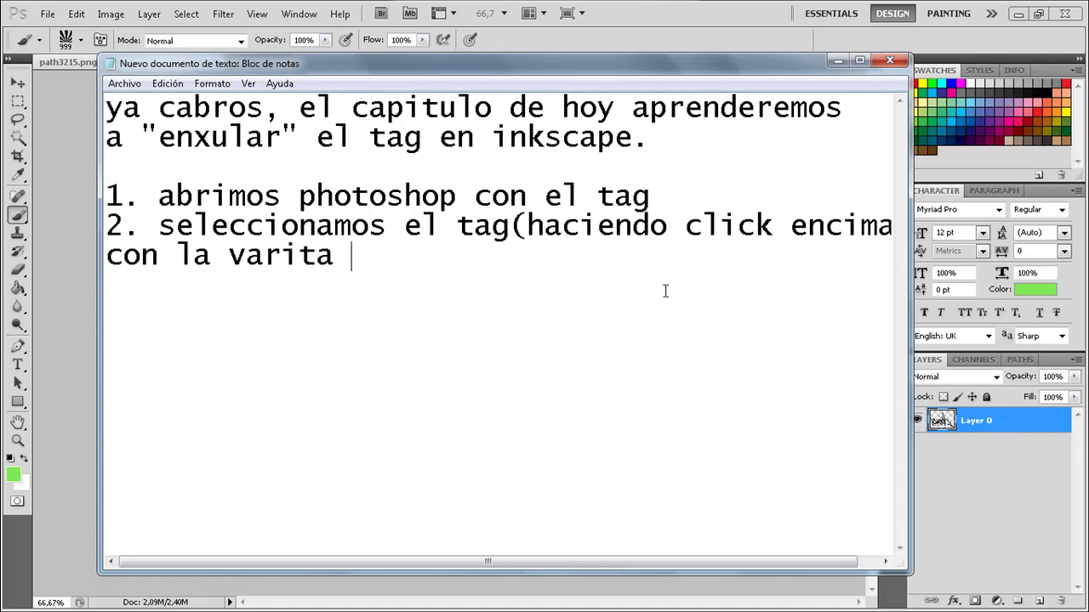
text( mágica))
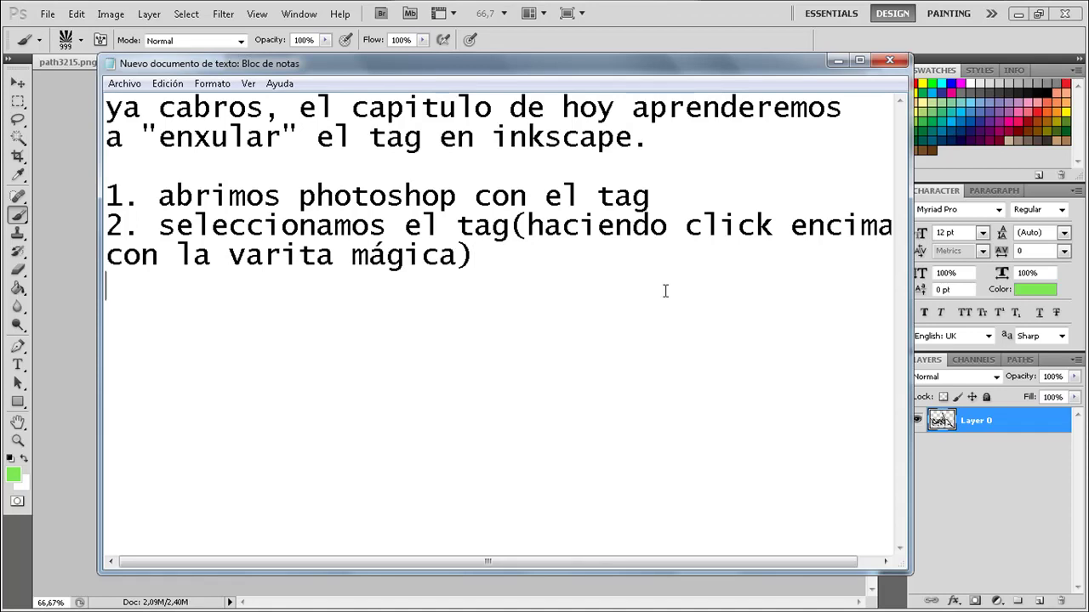
click(729, 8)
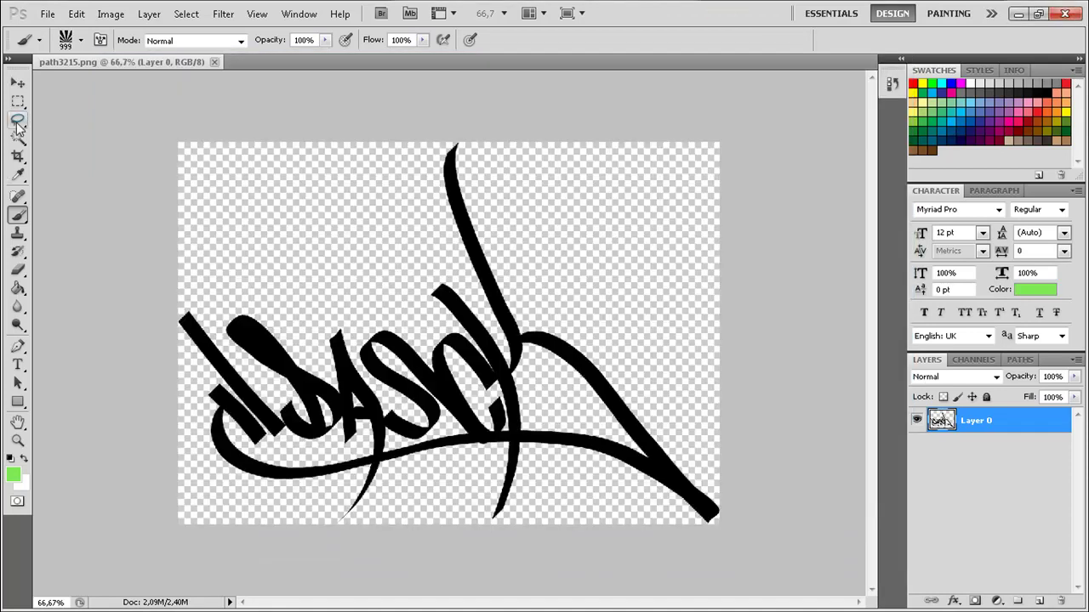
Select the tag's black strokes with the Magic Wand, then bring the notes back
click(21, 138)
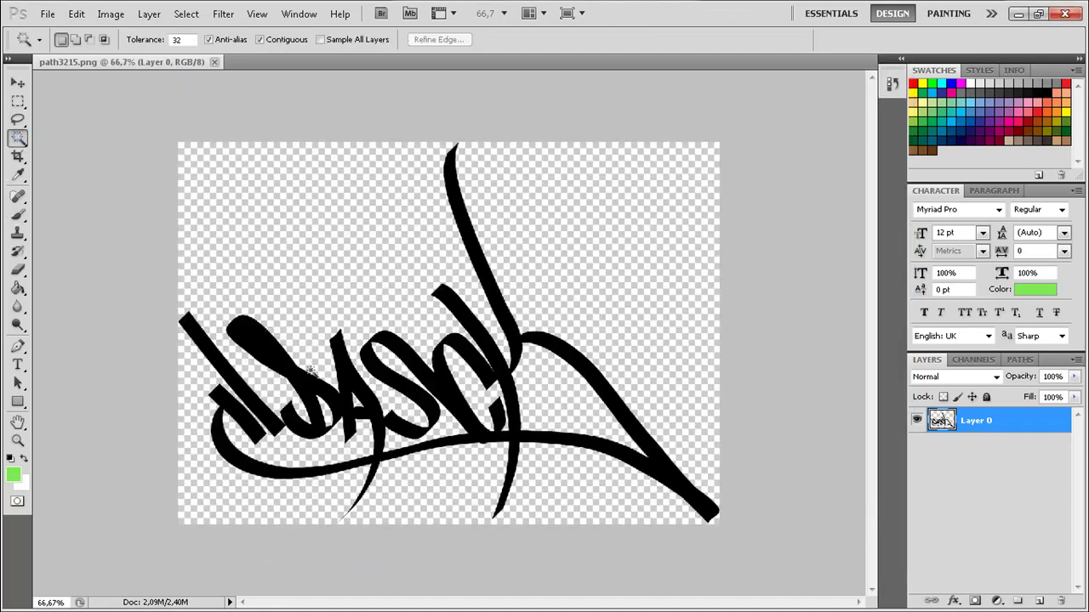
click(286, 358)
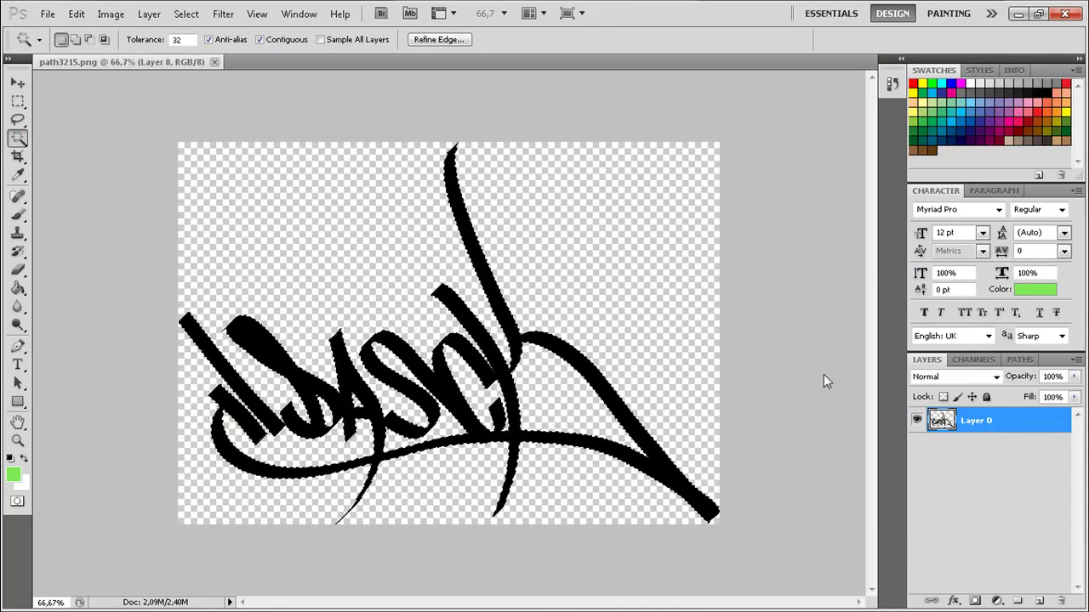
click(1073, 296)
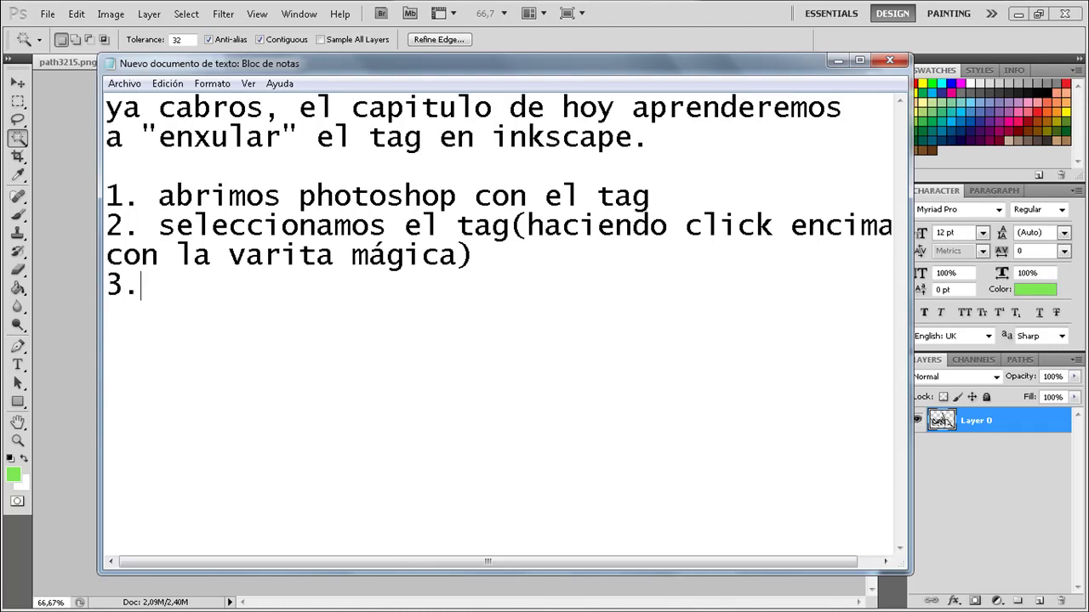
Add step 3, 'con el tag seleccionado creamos una nueva capa', and minimize the notes
text(on el tag selecciona)
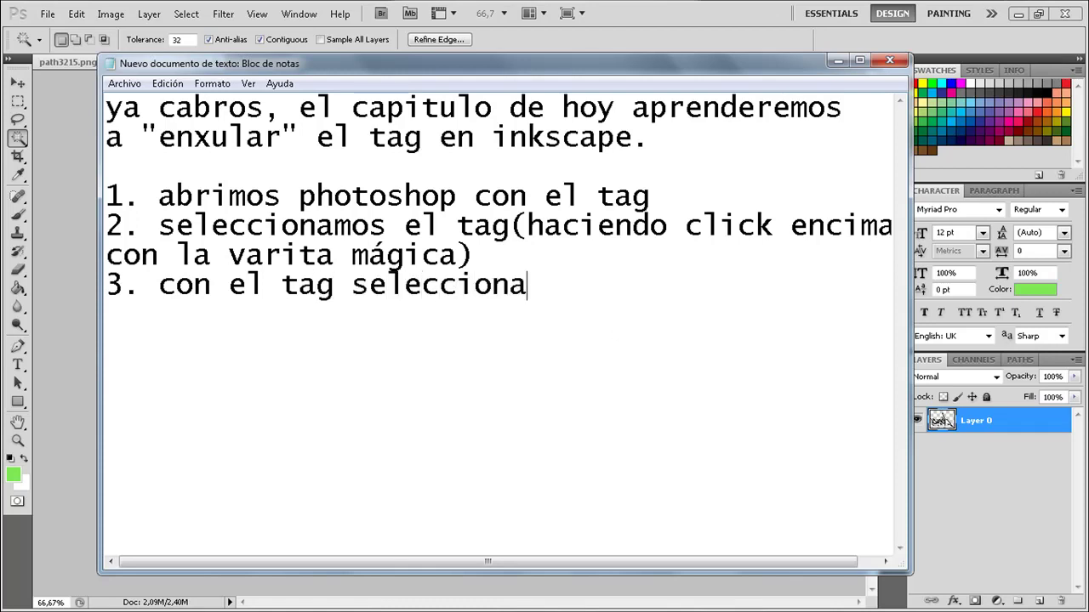
text(do crea)
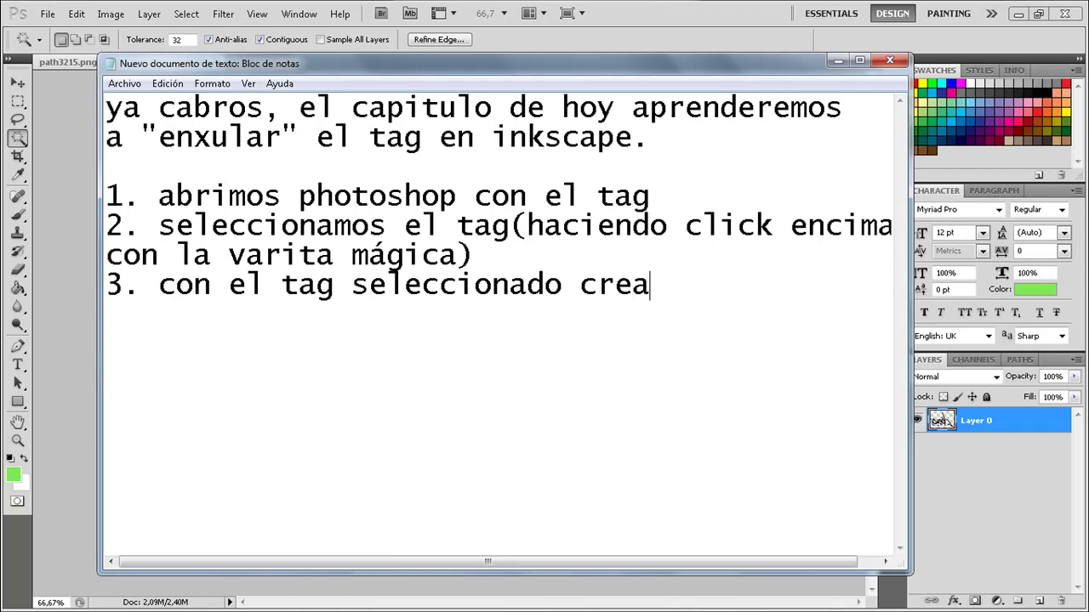
text(mos una nueva )
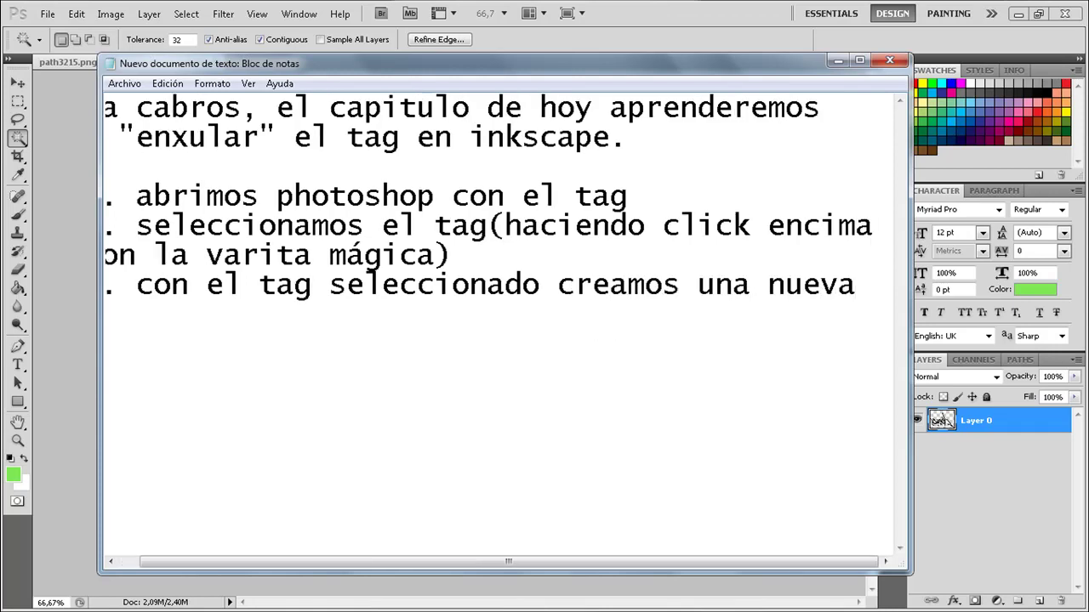
text(capa)
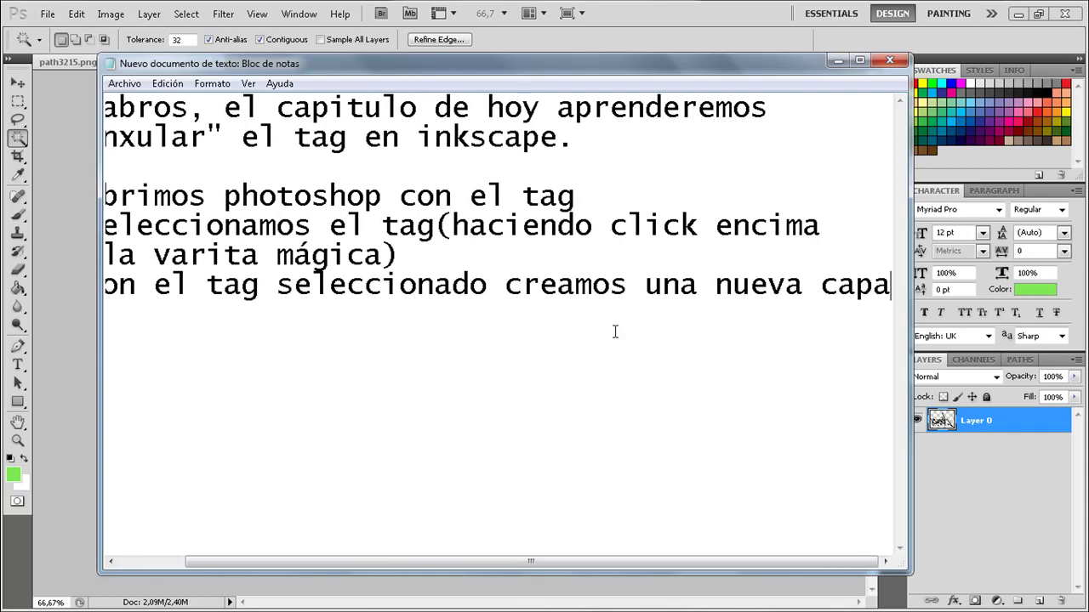
key(Return)
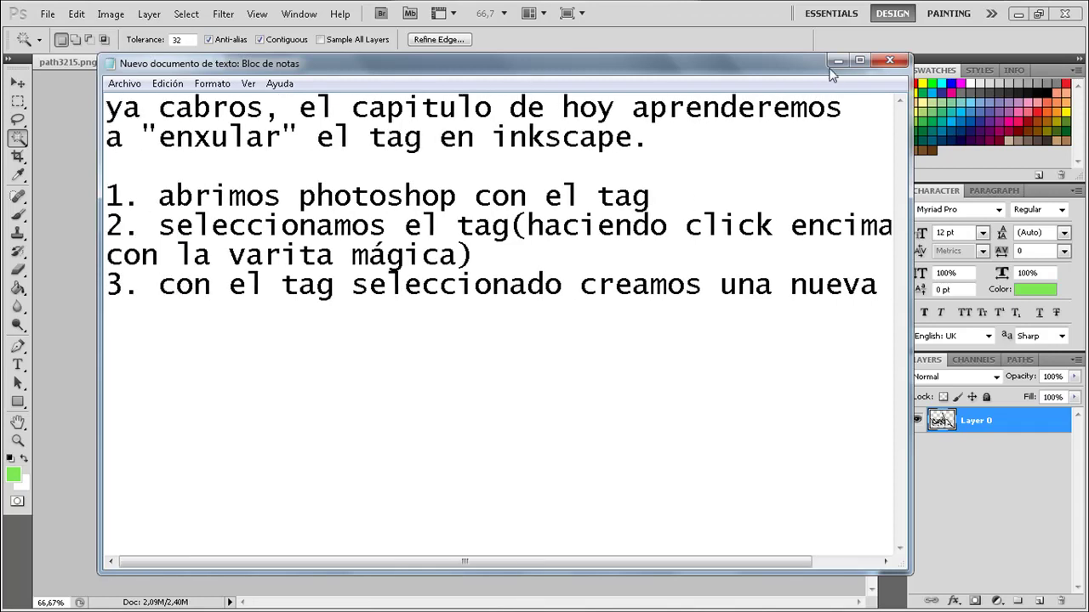
click(837, 61)
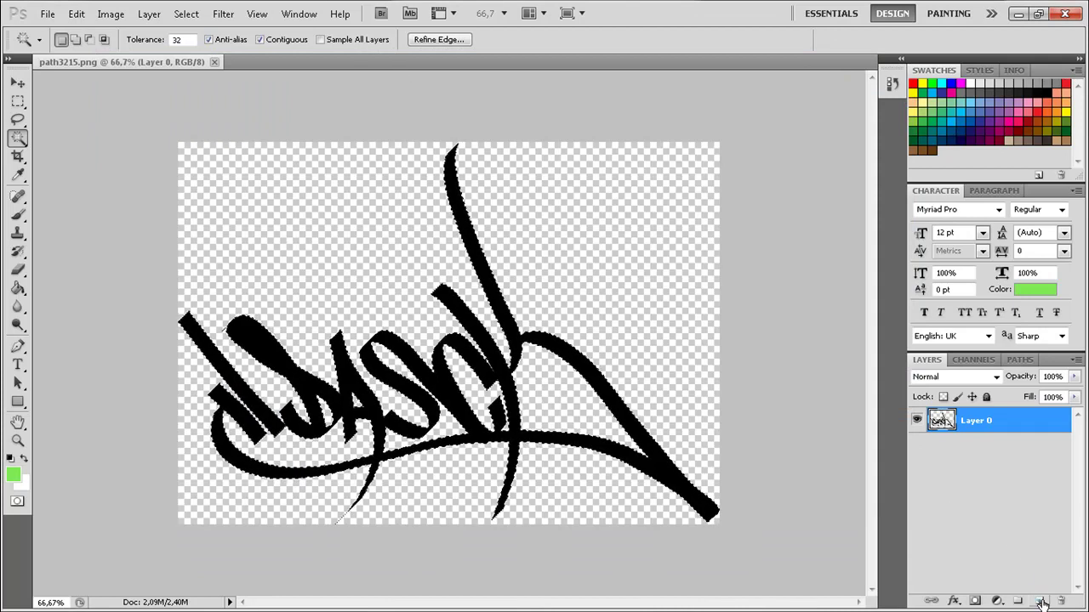
Create a new layer named 'capa 1' above Layer 0 while the tag stays selected
click(149, 14)
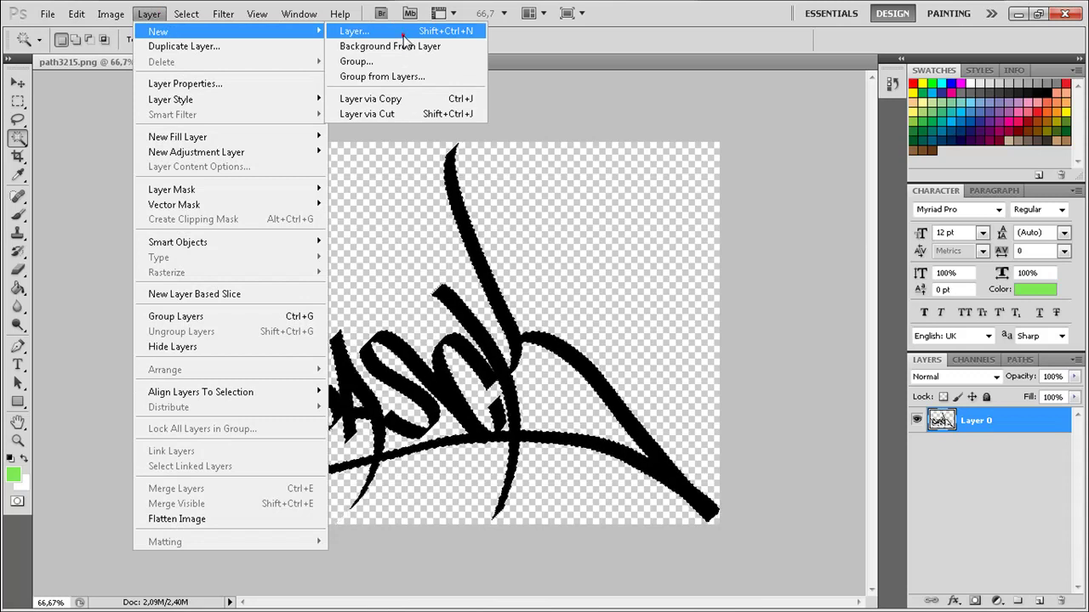
click(404, 36)
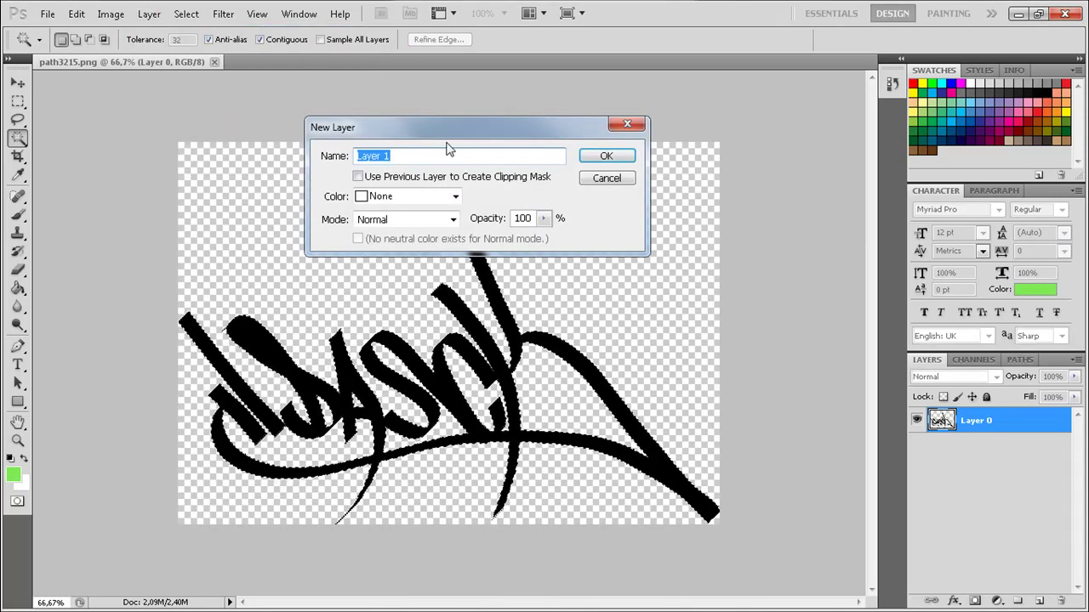
text(capa)
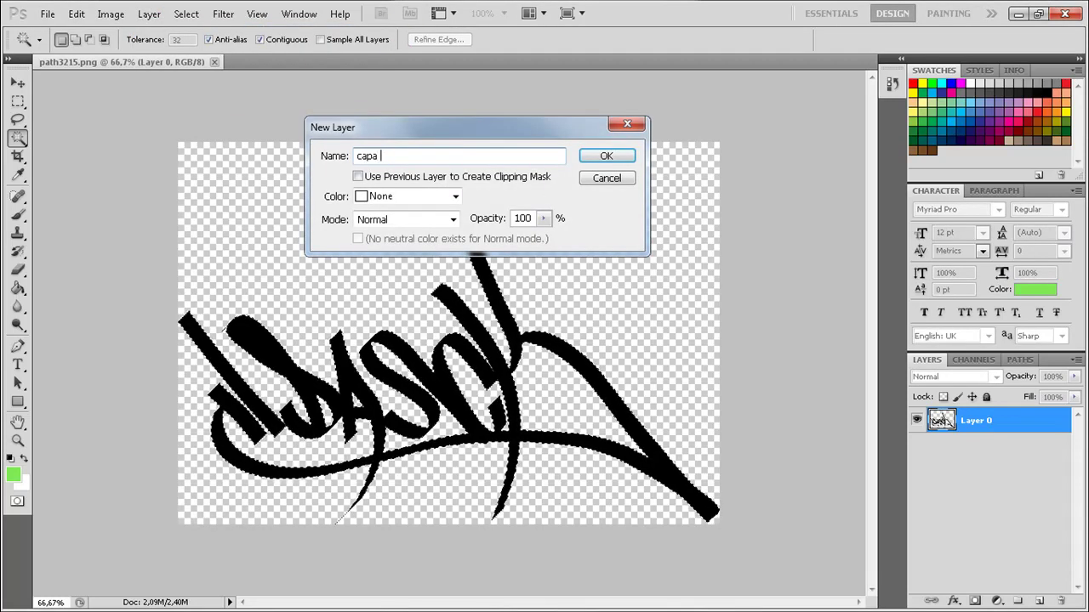
key(Return)
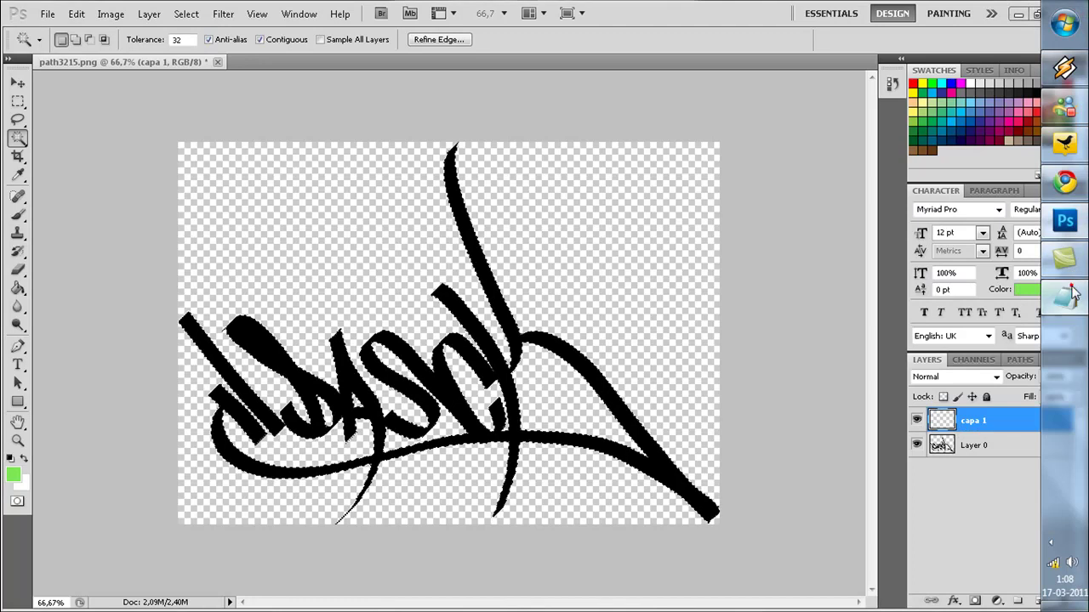
click(1065, 294)
Add step 4, 'vemos como se crea la capa (sobre esta trabajaremos)', fixing a typo
text(4)
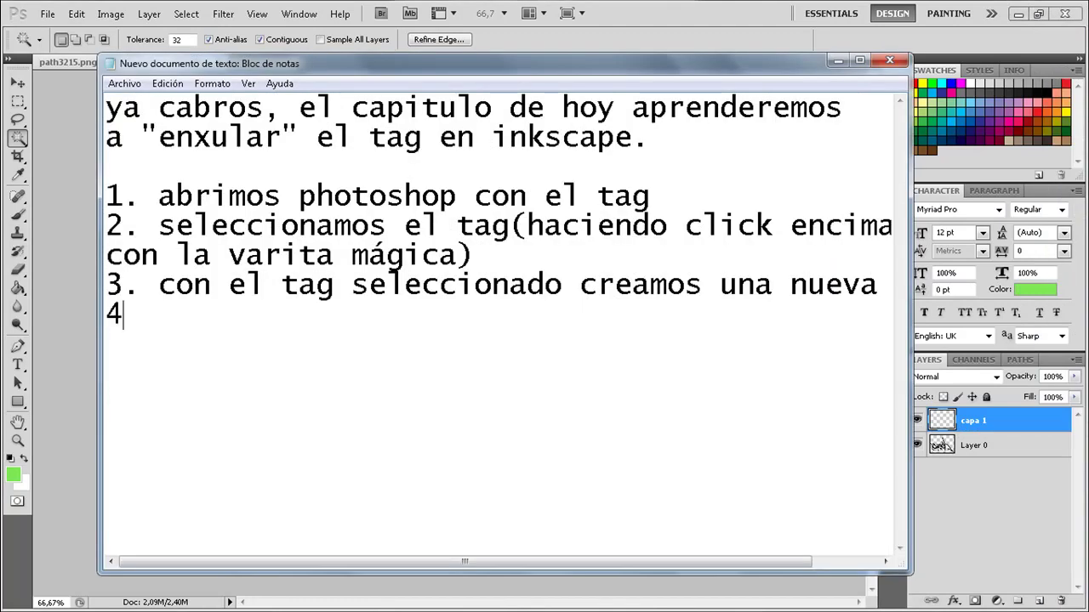
text( vemos coo s)
key(BackSpace)
key(BackSpace)
key(BackSpace)
text(mo se crea la )
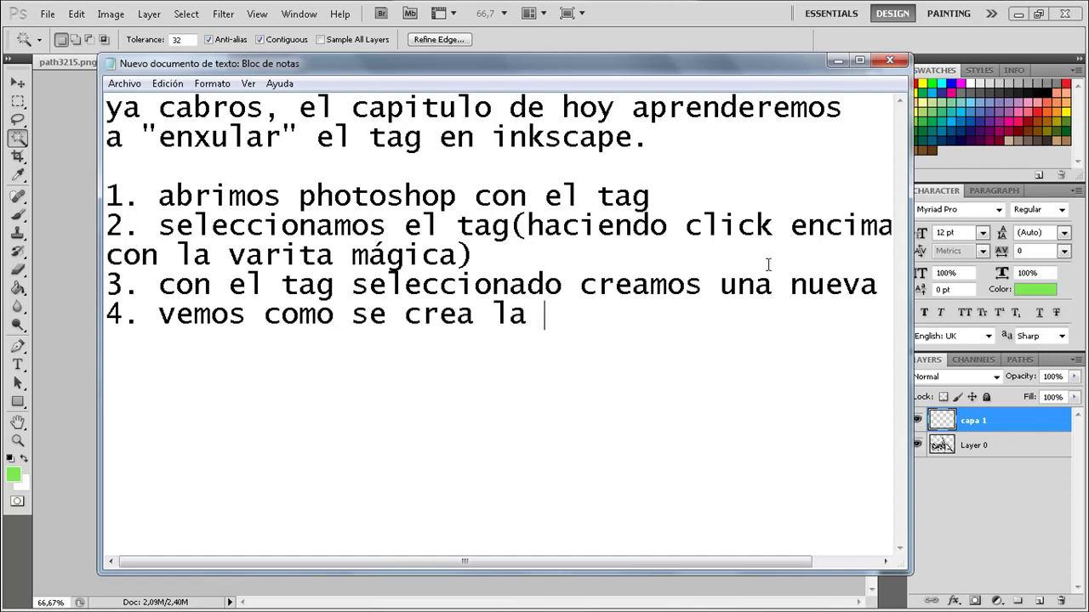
text(capa)
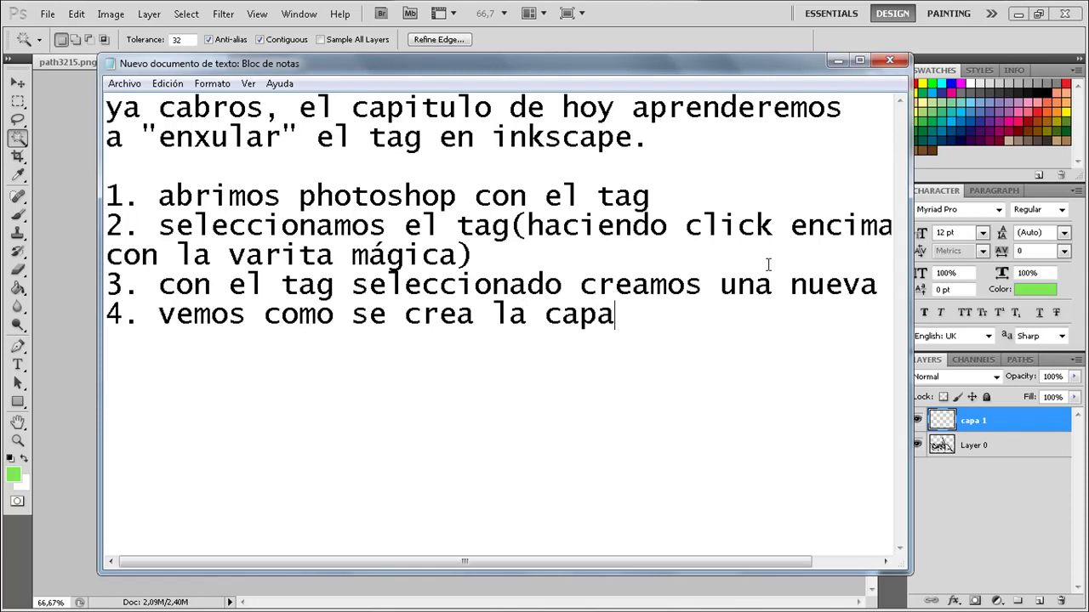
text((sobre esta tra)
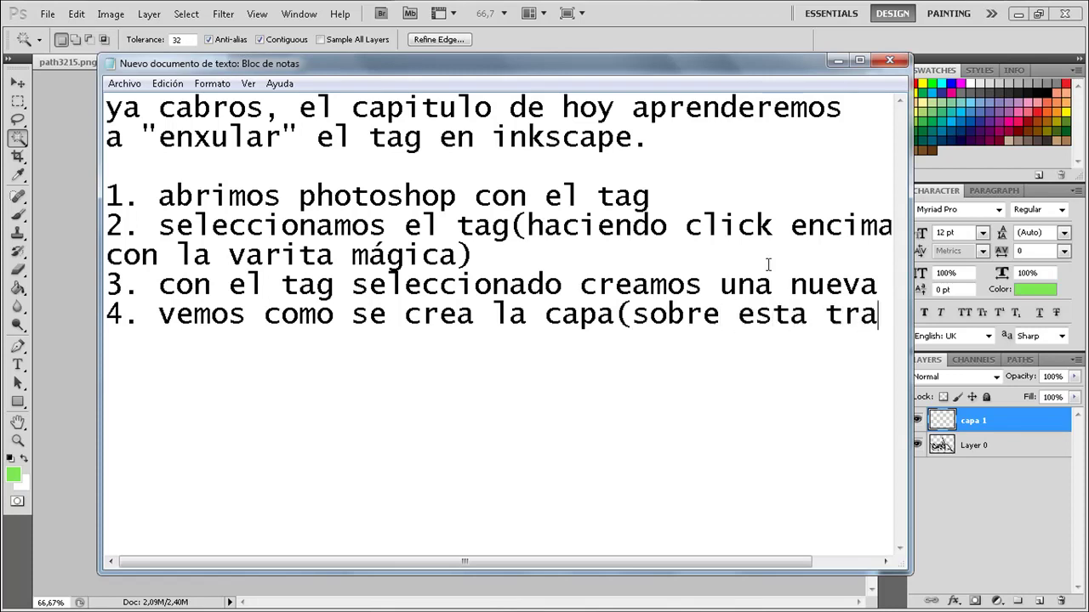
text(bajaremos))
key(Return)
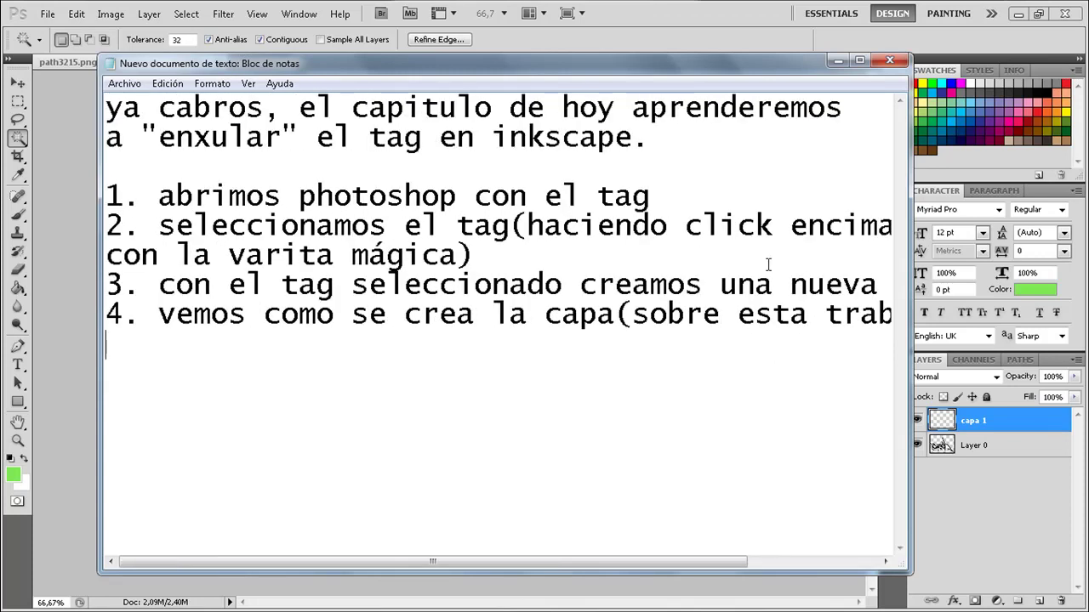
Add step 5, 'elejimos color y pincel a gusto', and return to Photoshop
text(5. eleji)
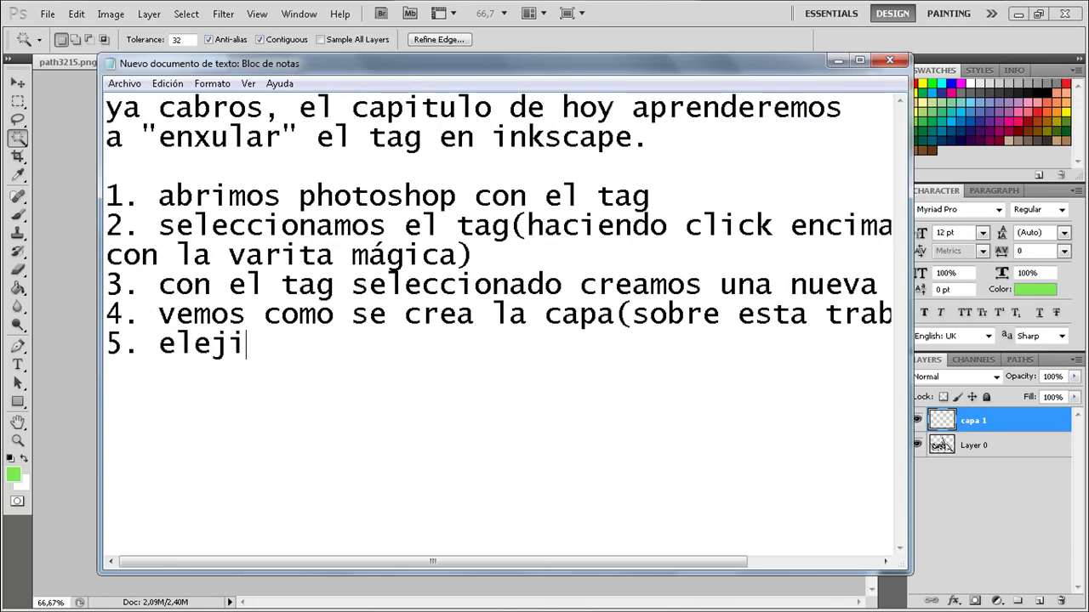
text(mos color y )
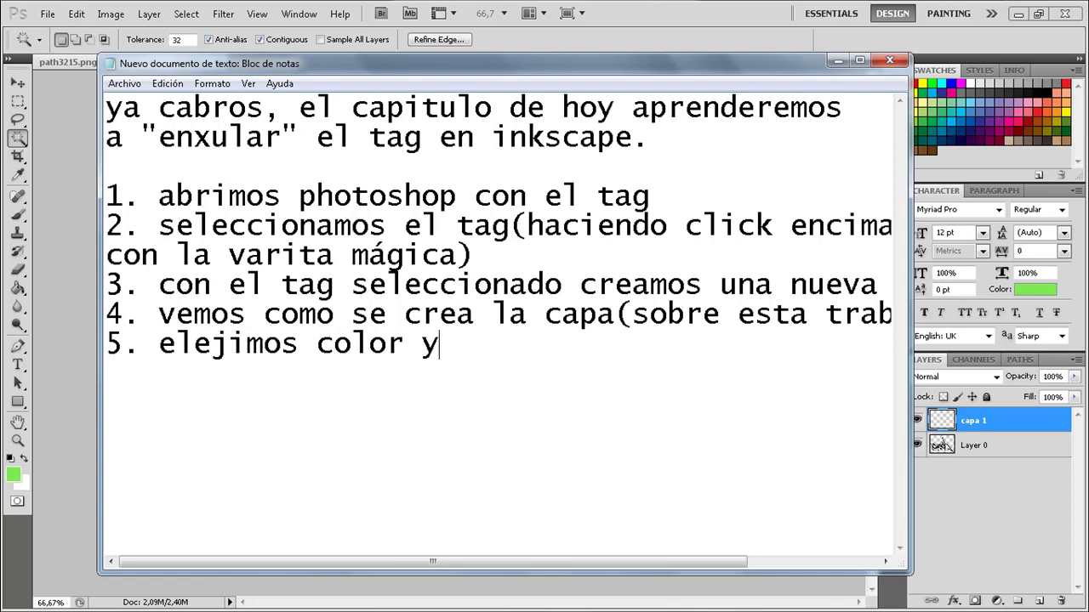
text(pincel a )
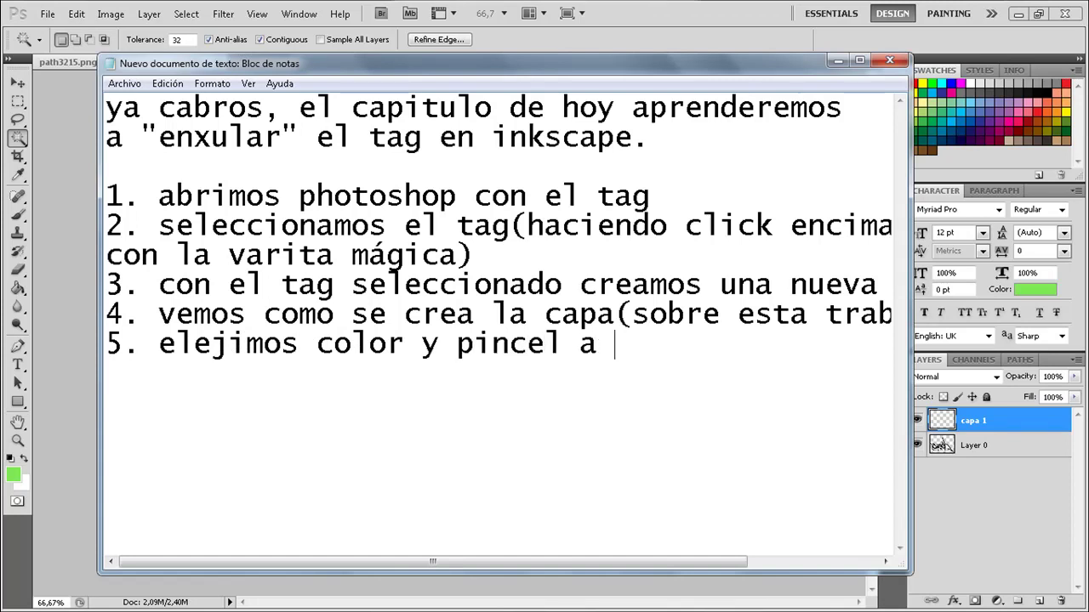
text(gy)
text(to)
key(BackSpace)
key(BackSpace)
key(BackSpace)
text(usto)
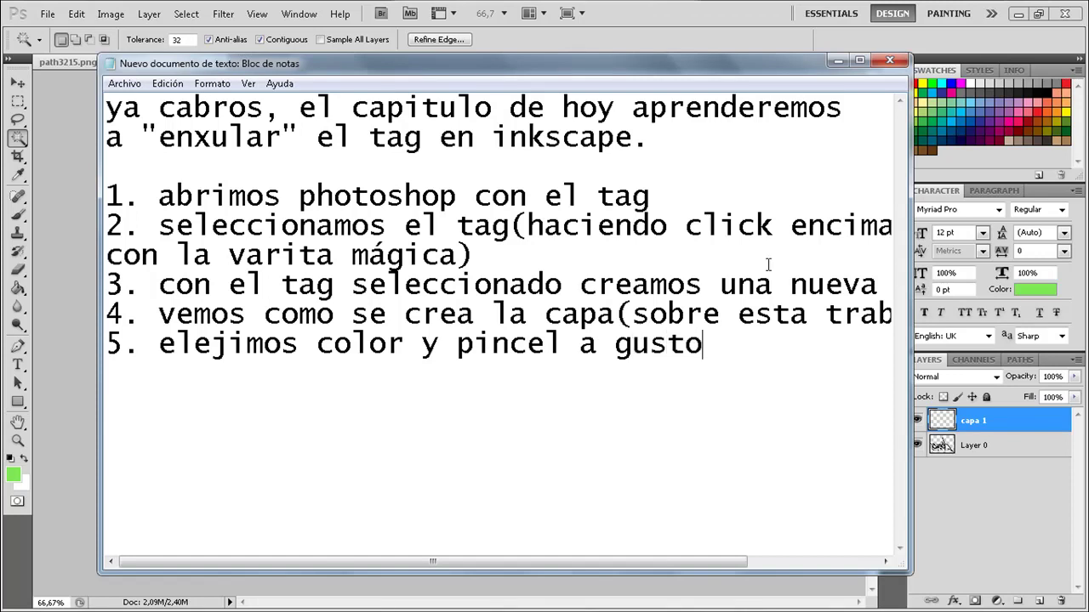
click(652, 9)
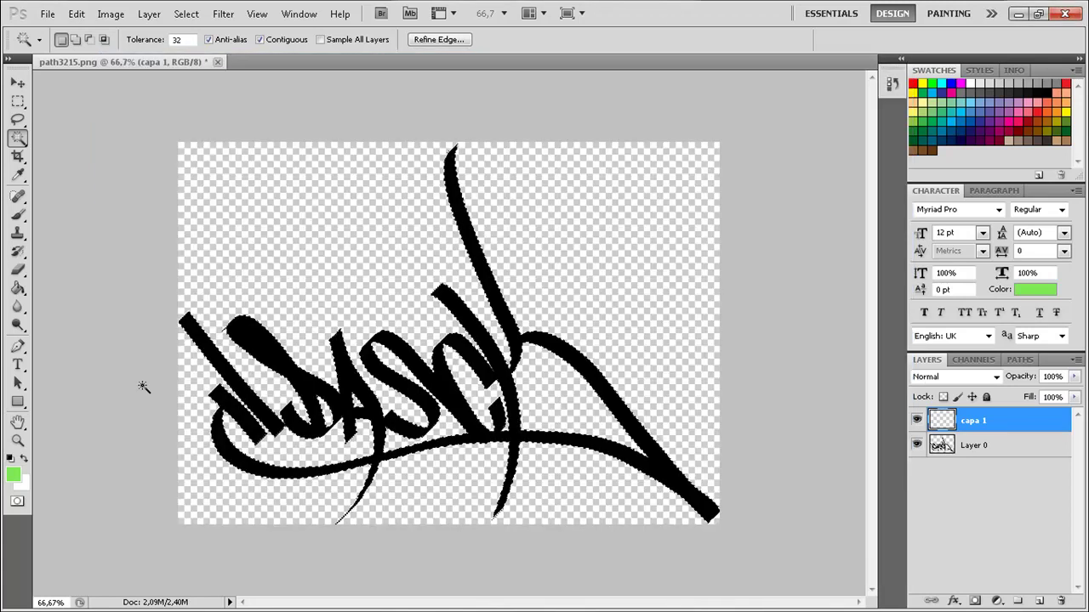
Set the foreground colour to white (ffffff) and choose the plain Brush Tool
click(10, 475)
click(260, 255)
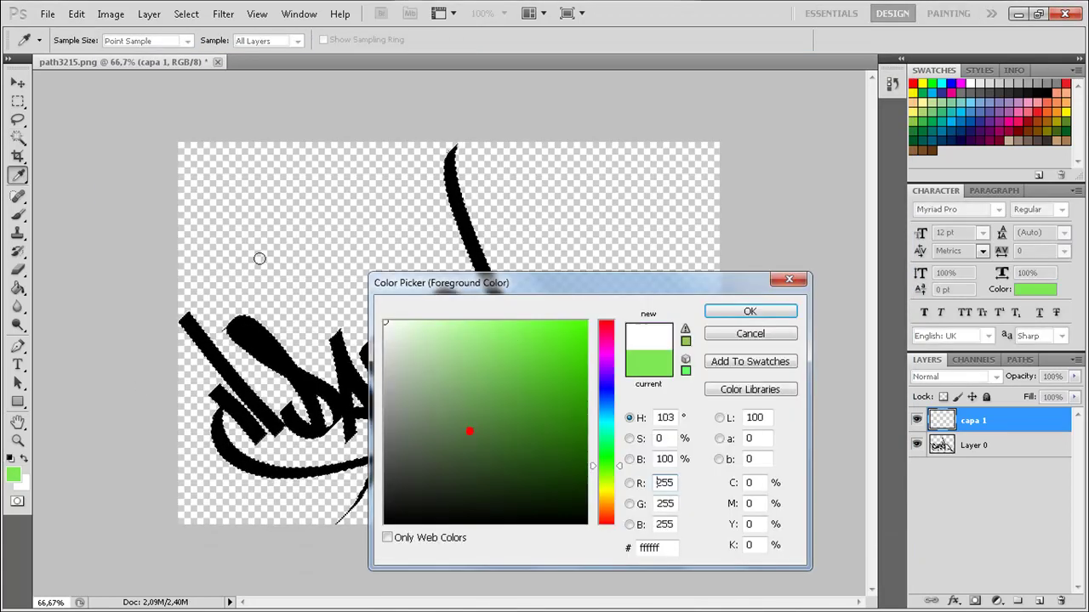
click(735, 315)
key(w)
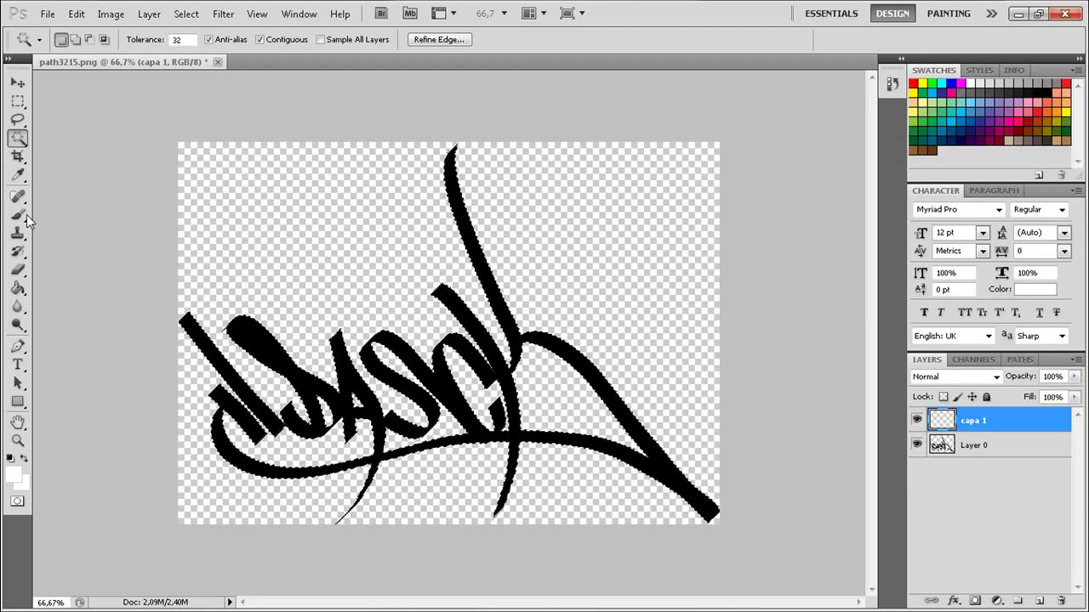
click(22, 220)
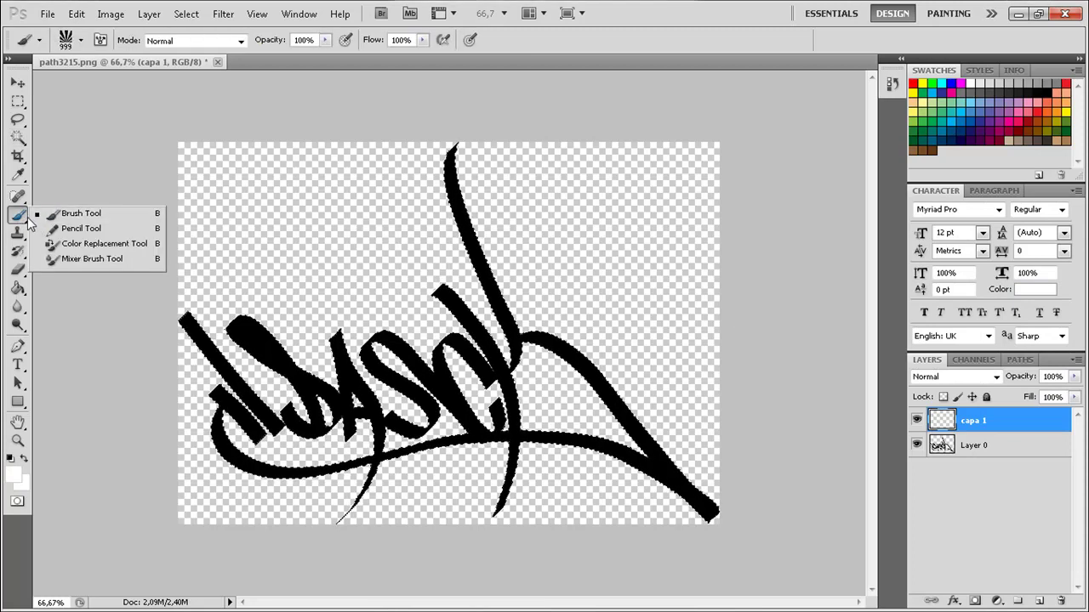
click(46, 223)
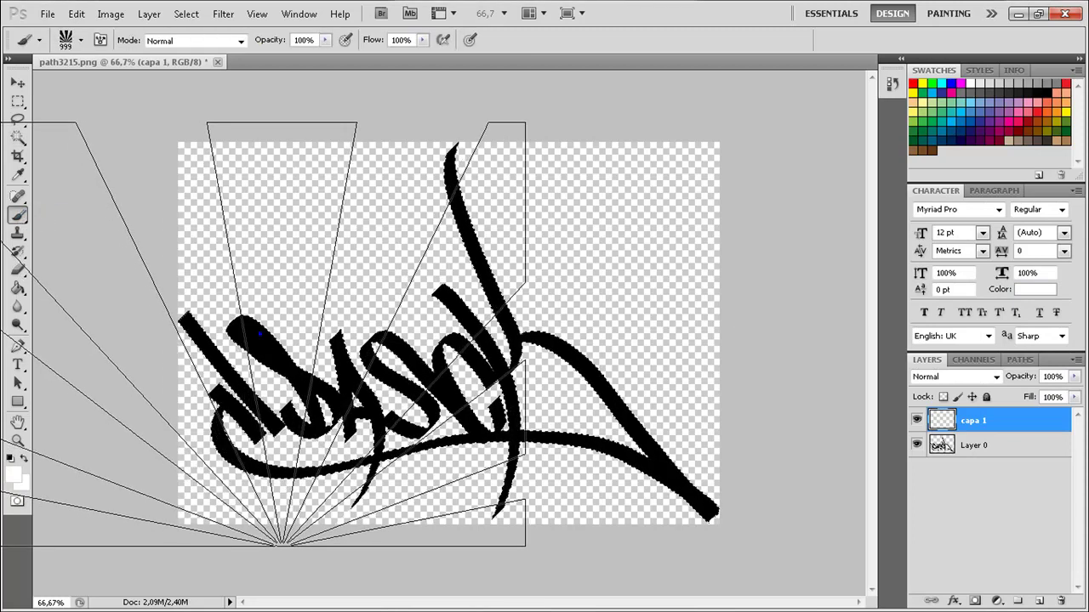
Replace the current brushes with the Natural Brushes 2 set from the brush picker
right_click(298, 264)
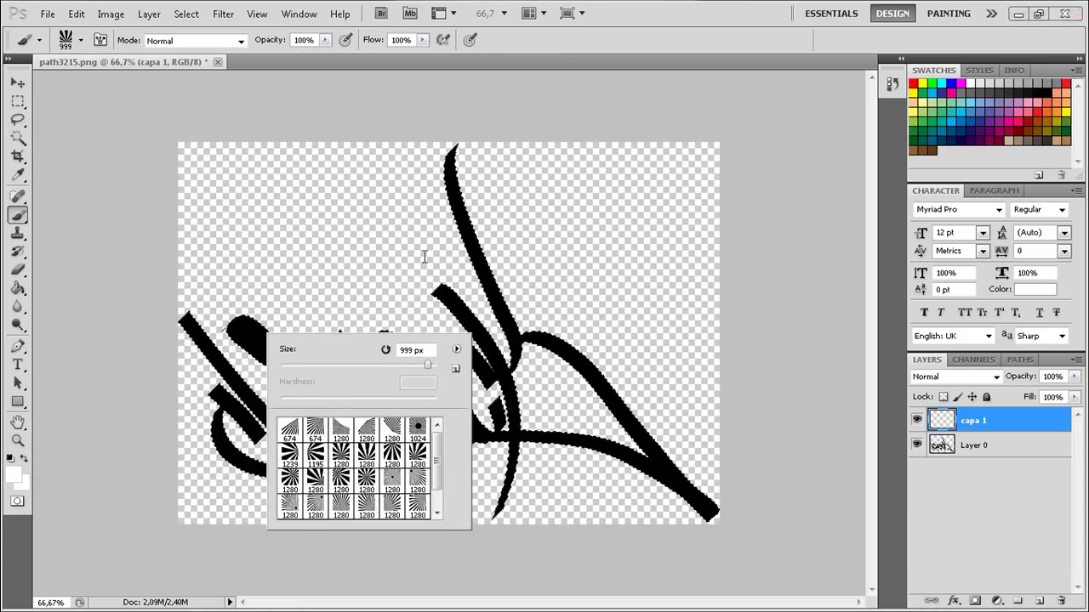
click(456, 350)
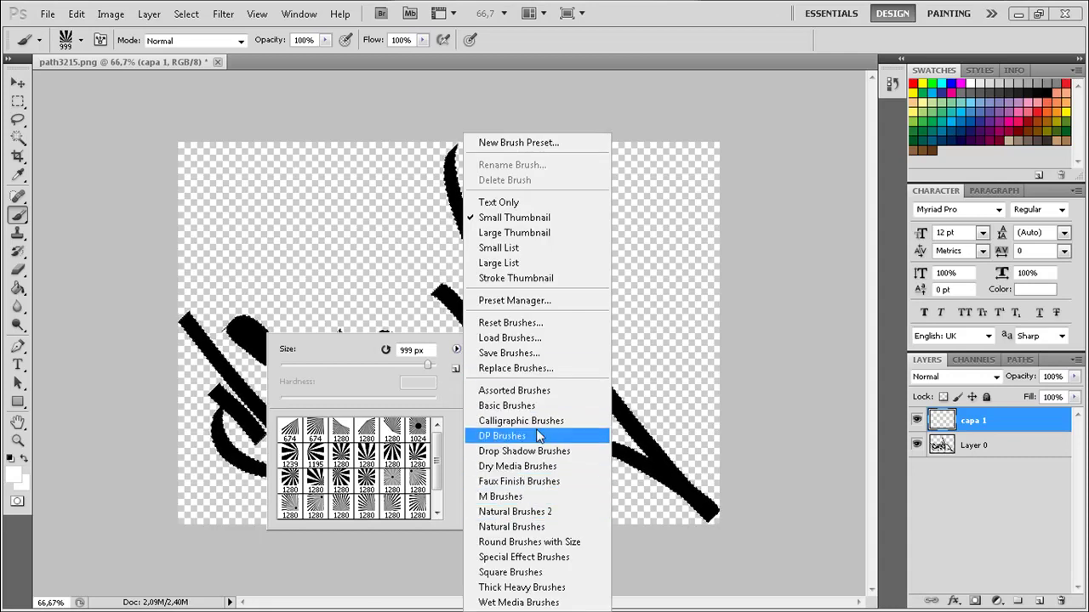
click(531, 511)
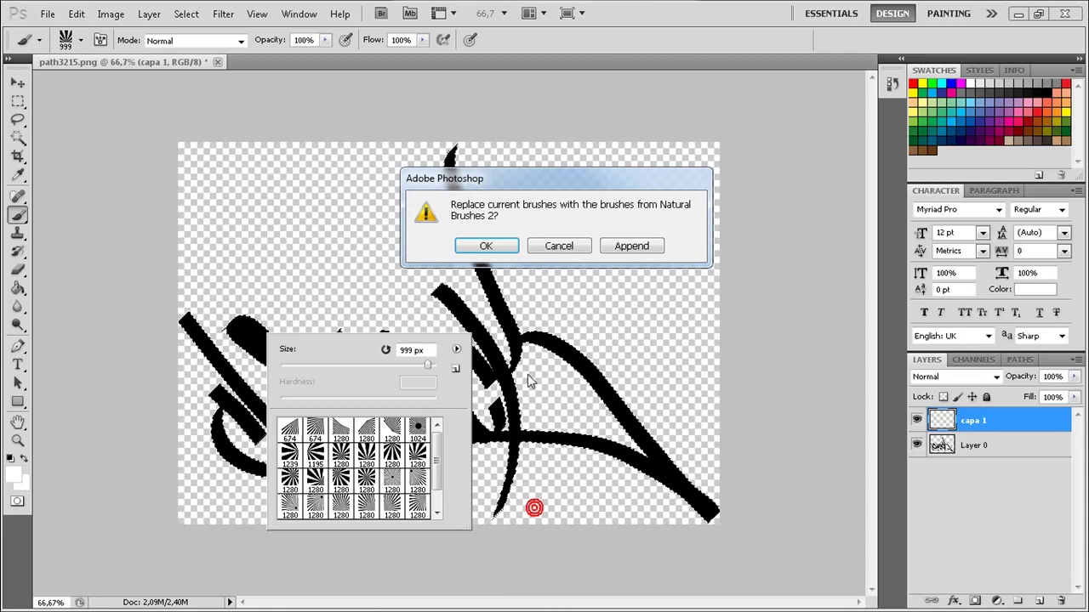
click(500, 244)
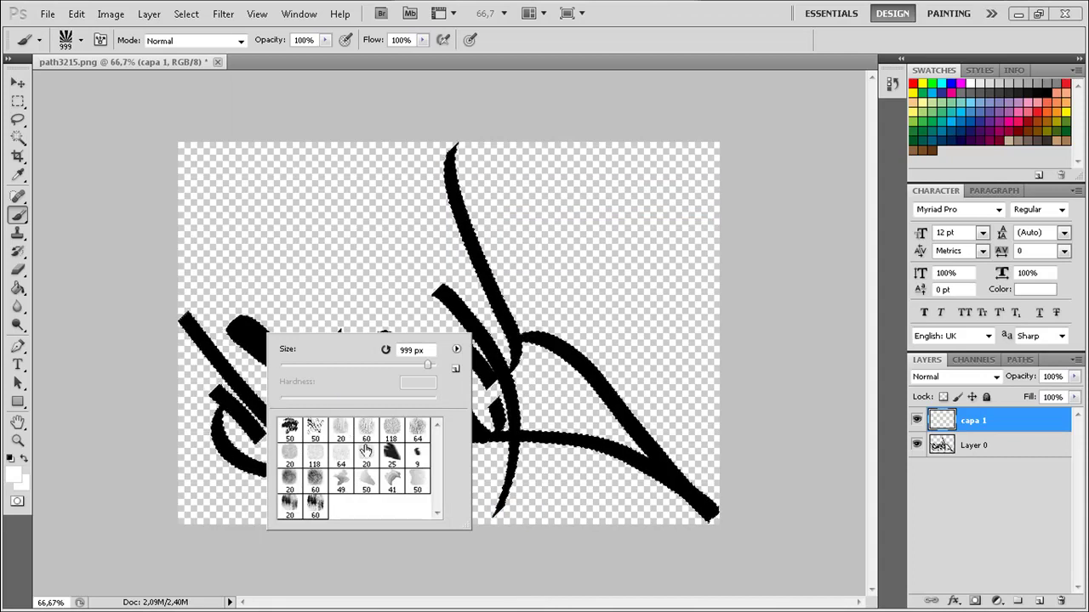
Pick a textured natural brush and set its size to 504 px
click(417, 430)
drag(371, 367, 422, 368)
click(542, 392)
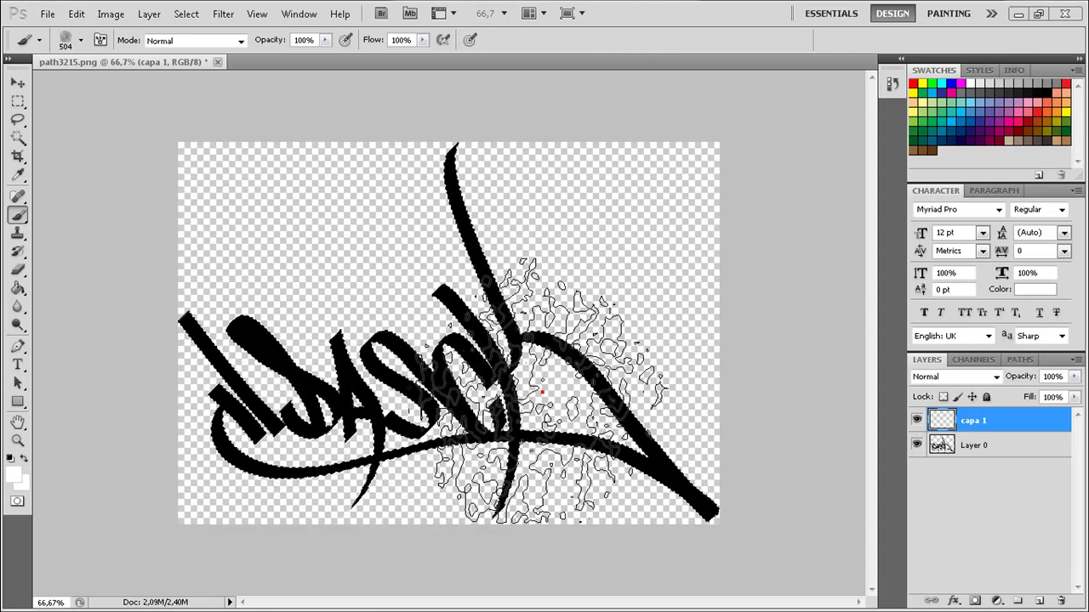
Paint grey texture over the tag on capa 1, then reload the tag selection from Layer 0
drag(625, 403, 539, 454)
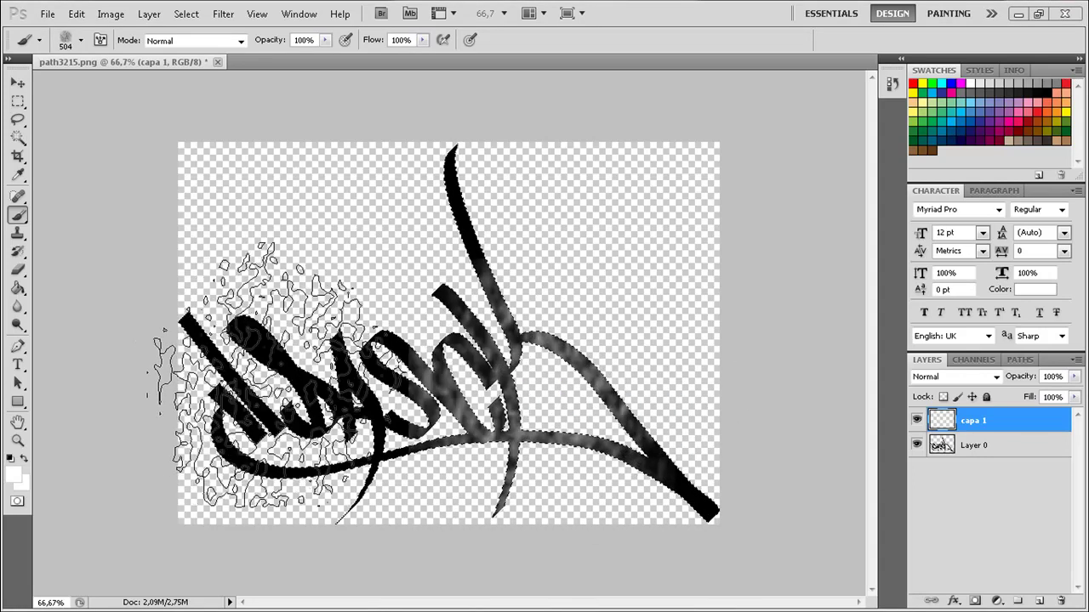
drag(298, 392, 128, 442)
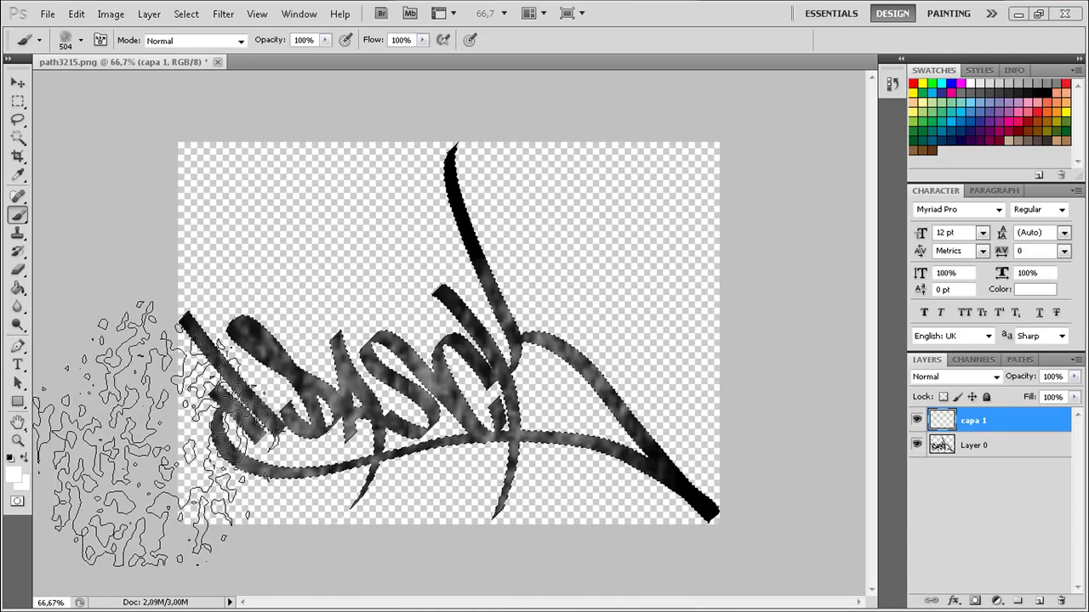
key(ctrl+z)
click(213, 374)
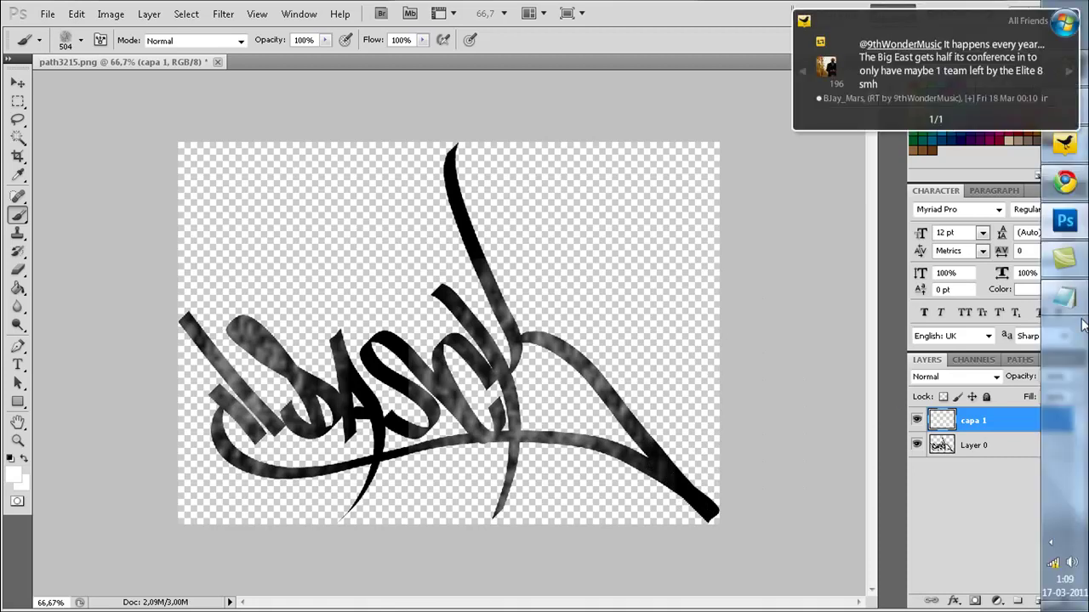
ctrl+click(941, 445)
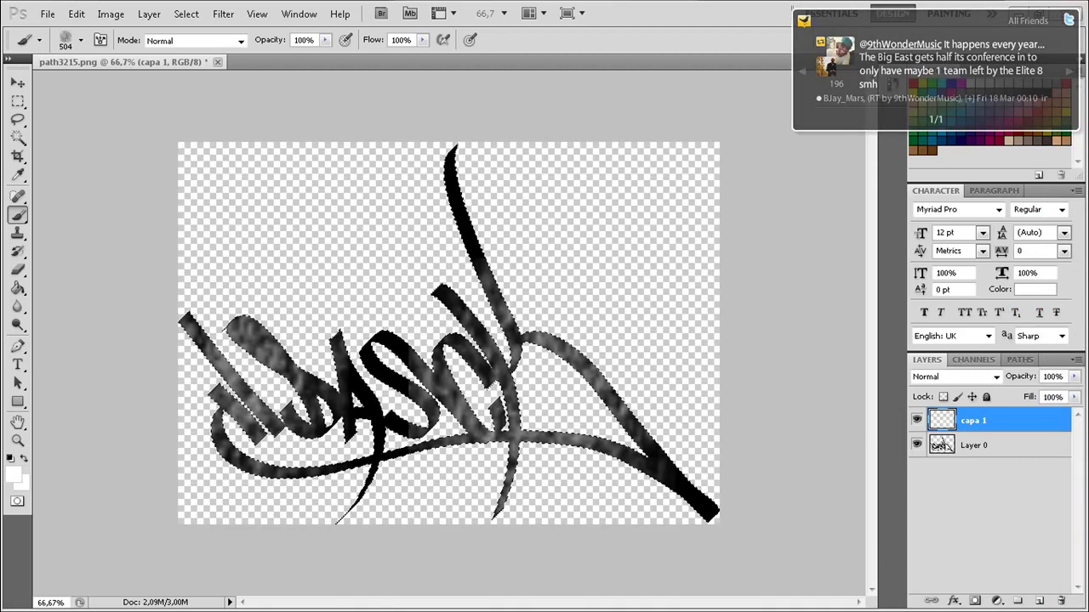
In the Notepad notes, type step 6 about creating several layers without deselecting the original tag
click(1063, 296)
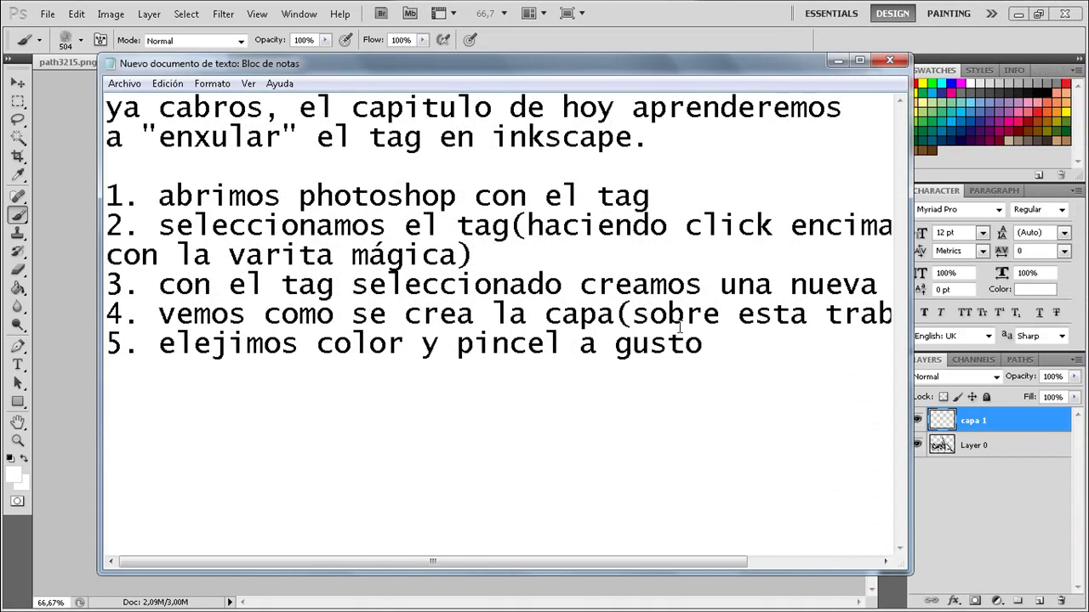
text(6 podemo)
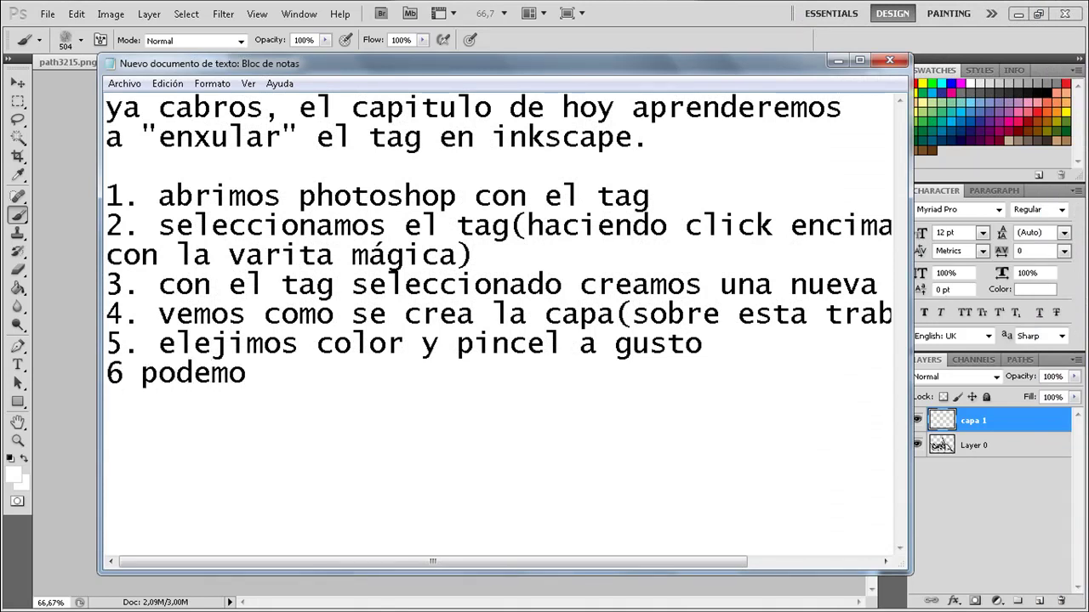
text(rear varias capas)
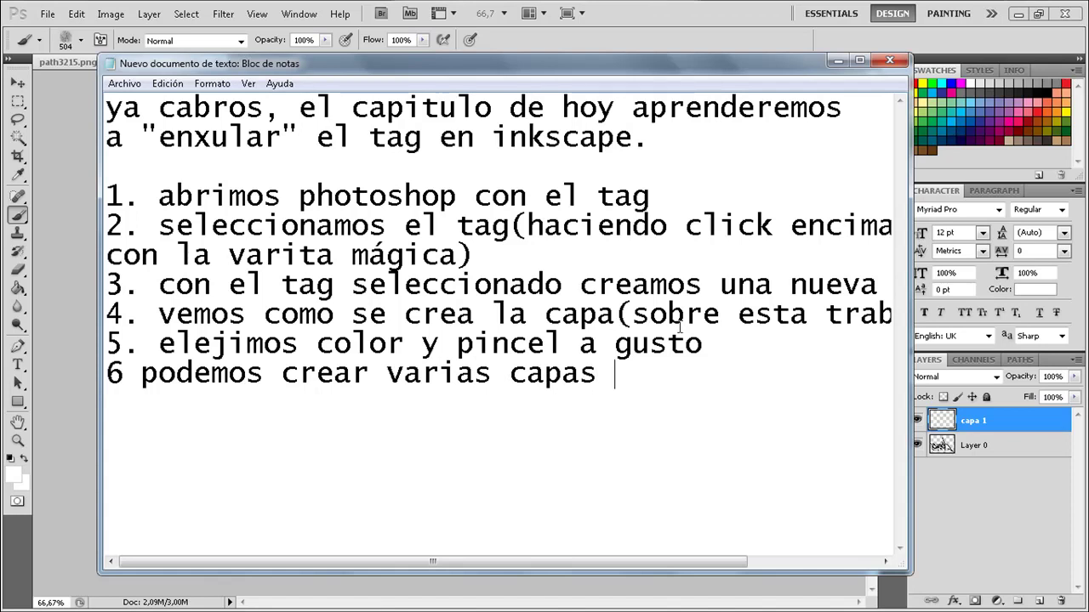
text(s)
text(sindeseleccio)
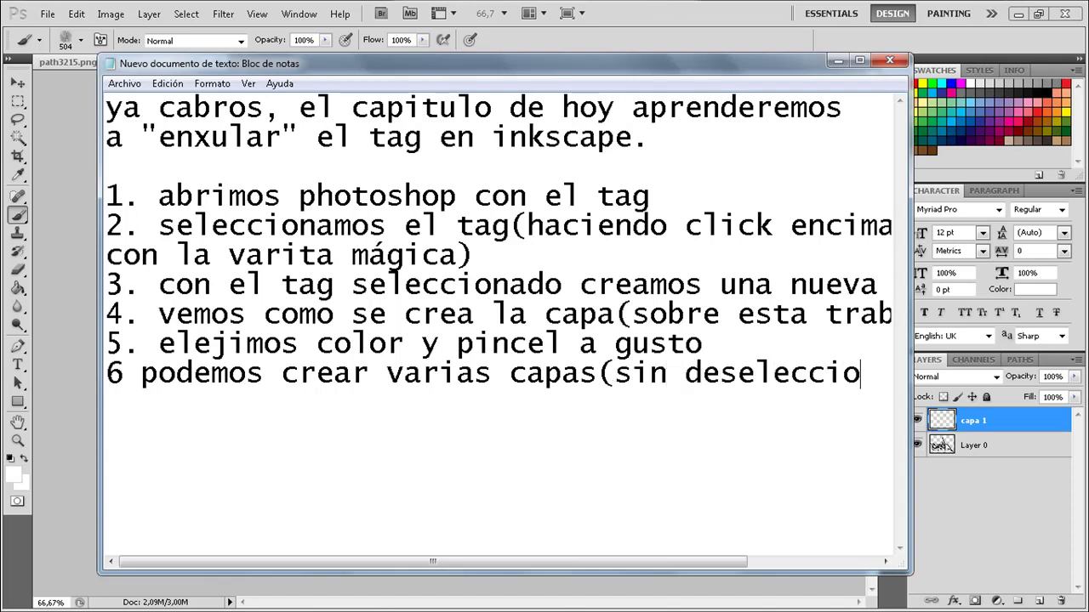
text(nar)
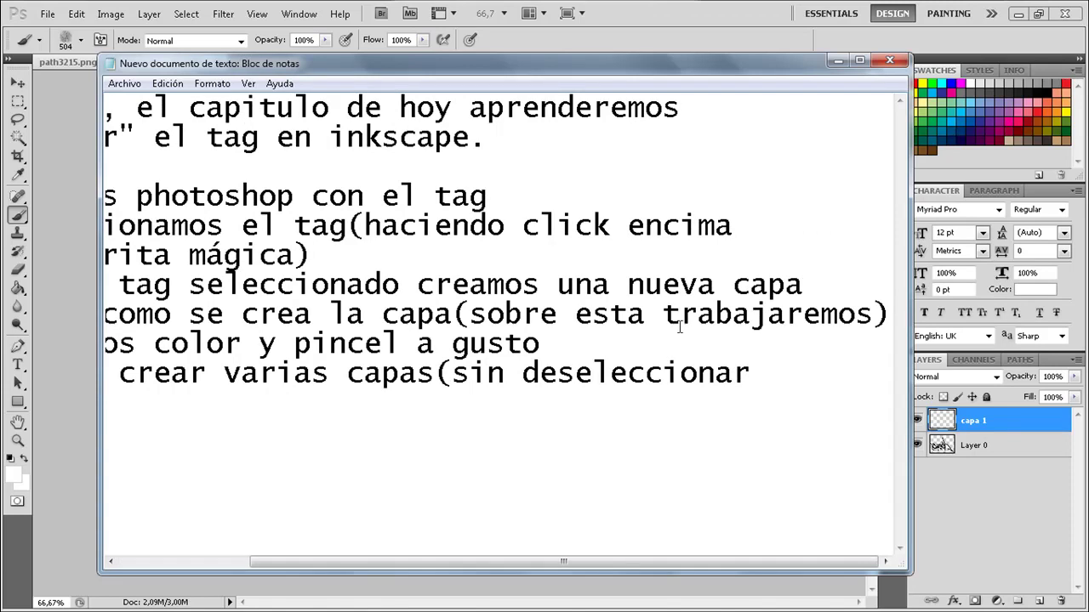
text(la base)
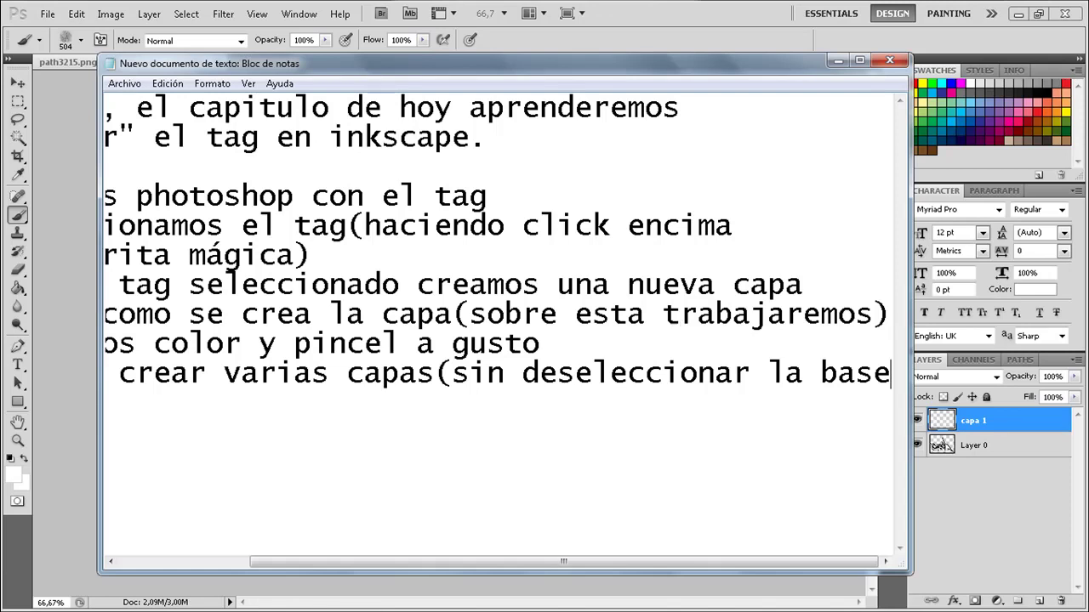
text( osea )
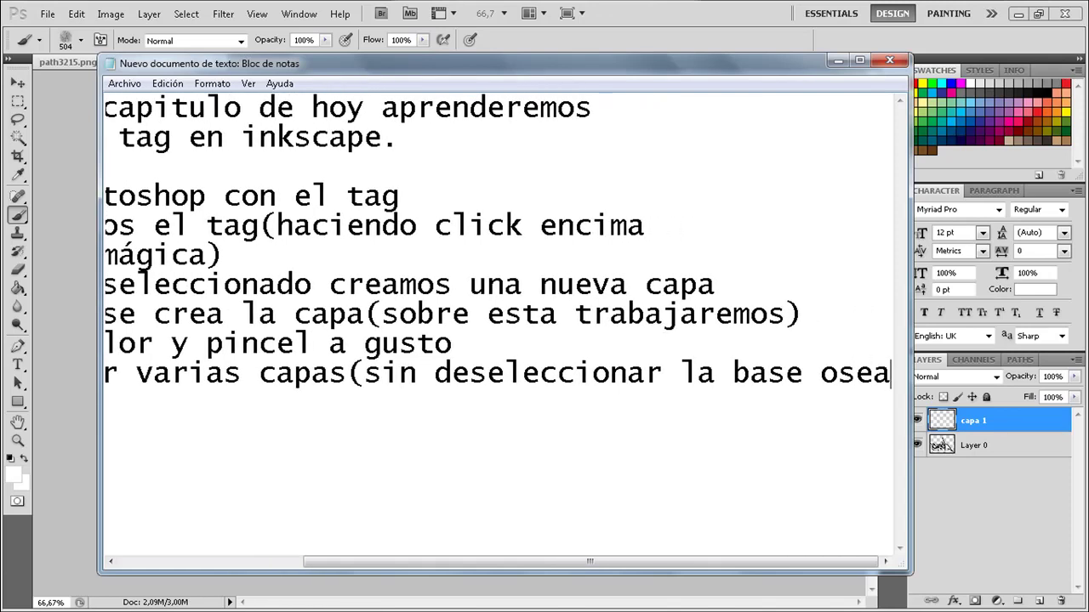
text(el tag)
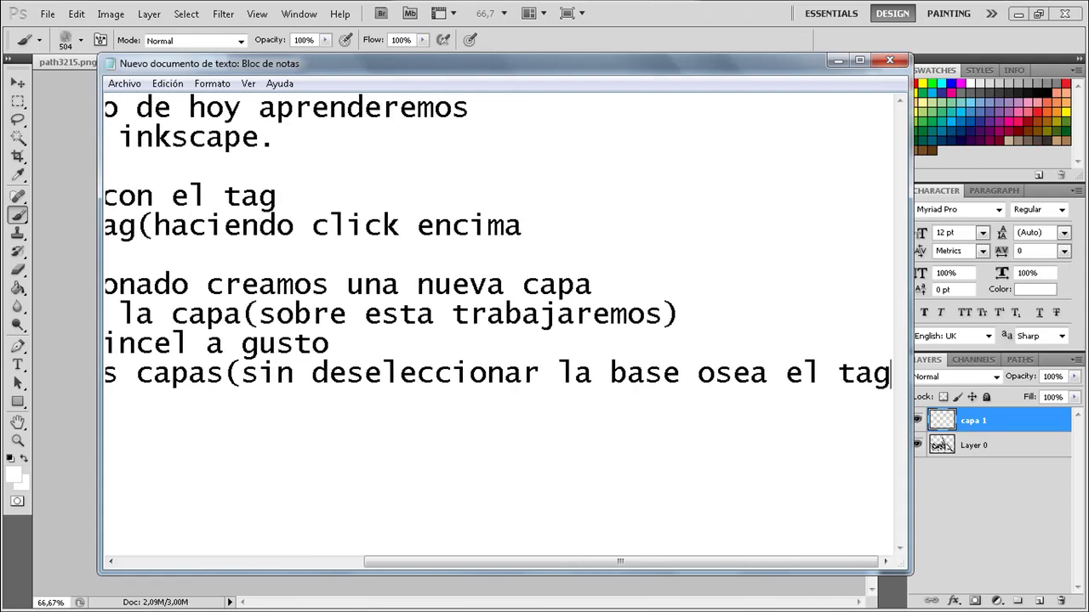
text( origial)
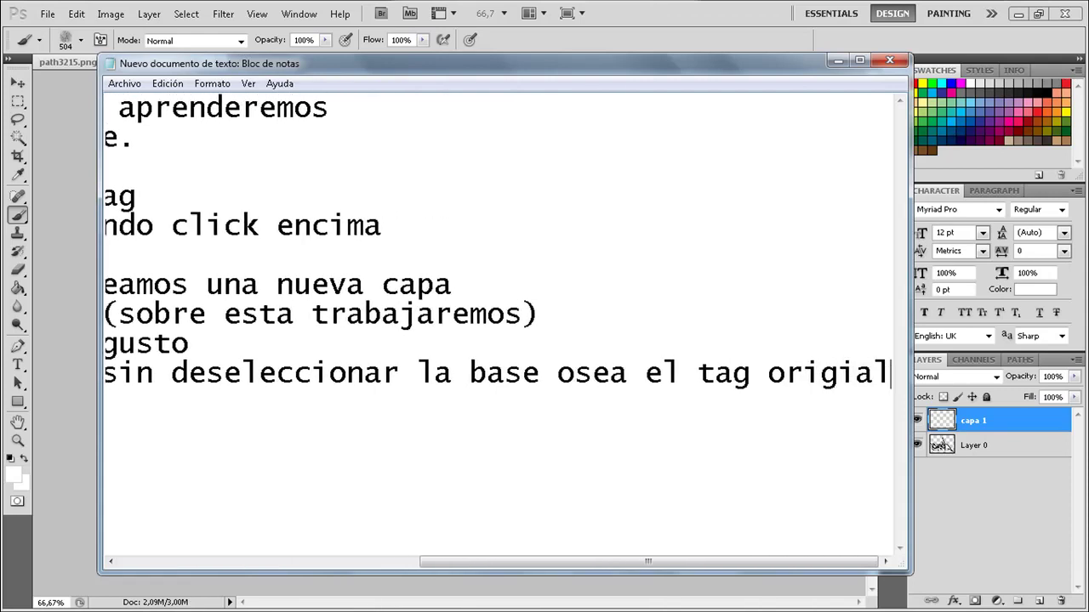
Correct 'origial' to 'original', close the line with ')', and start a new line
key(BackSpace)
key(Left)
text(n)
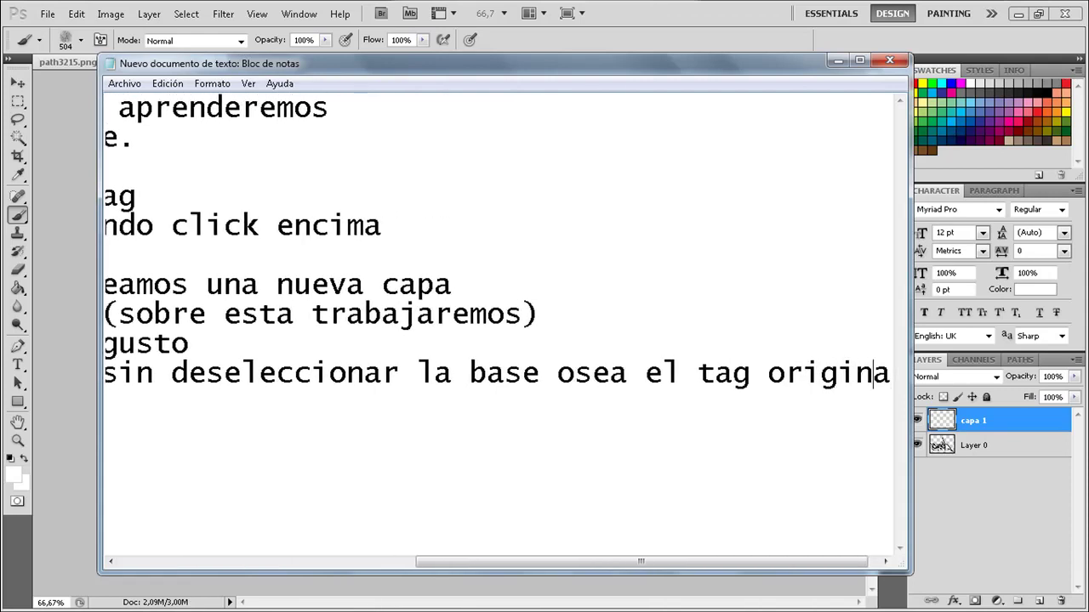
key(Right)
text(l)
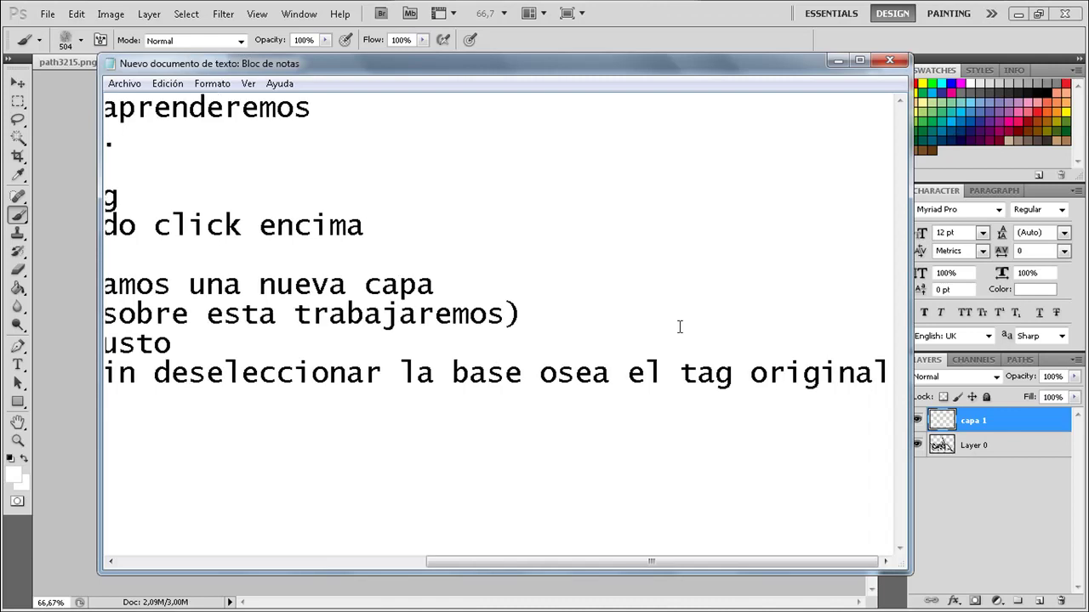
text())
key(Return)
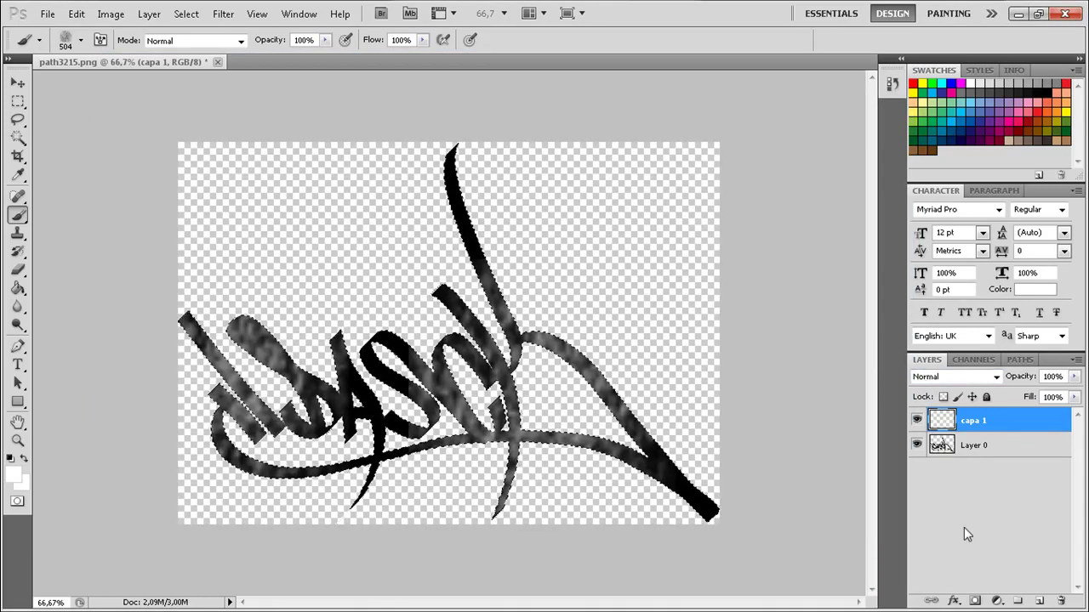
Add a new layer above capa 1 and set the foreground colour to bright green #63e72f
click(1040, 602)
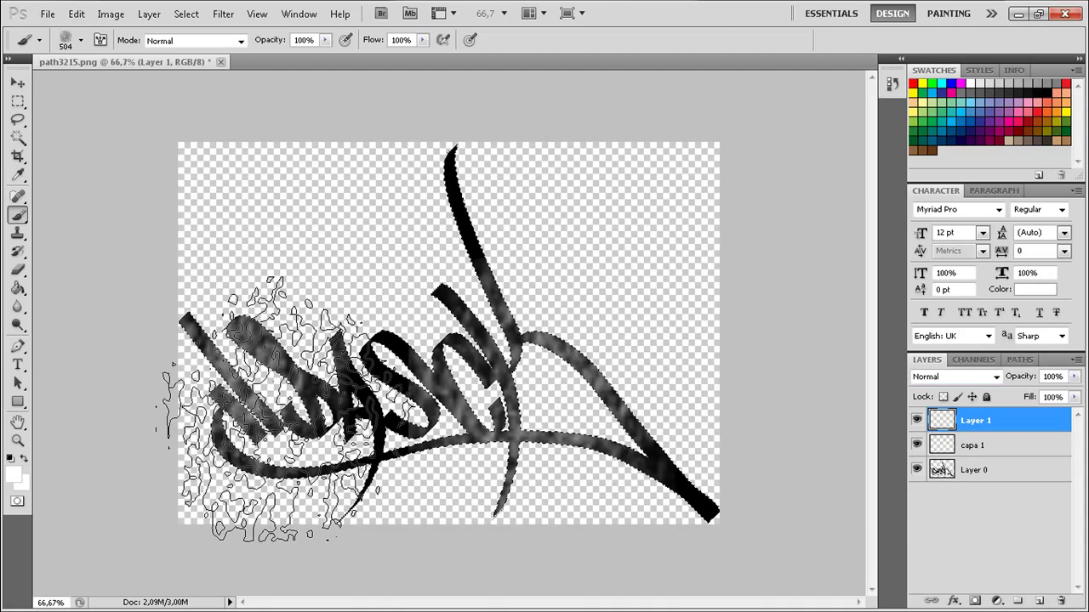
click(13, 473)
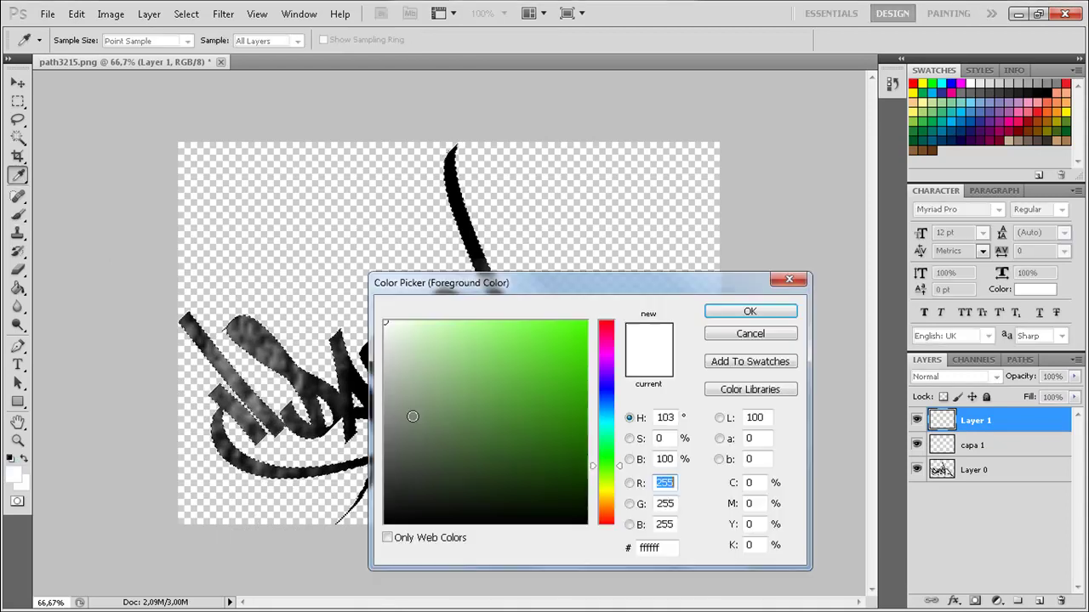
drag(570, 360, 545, 341)
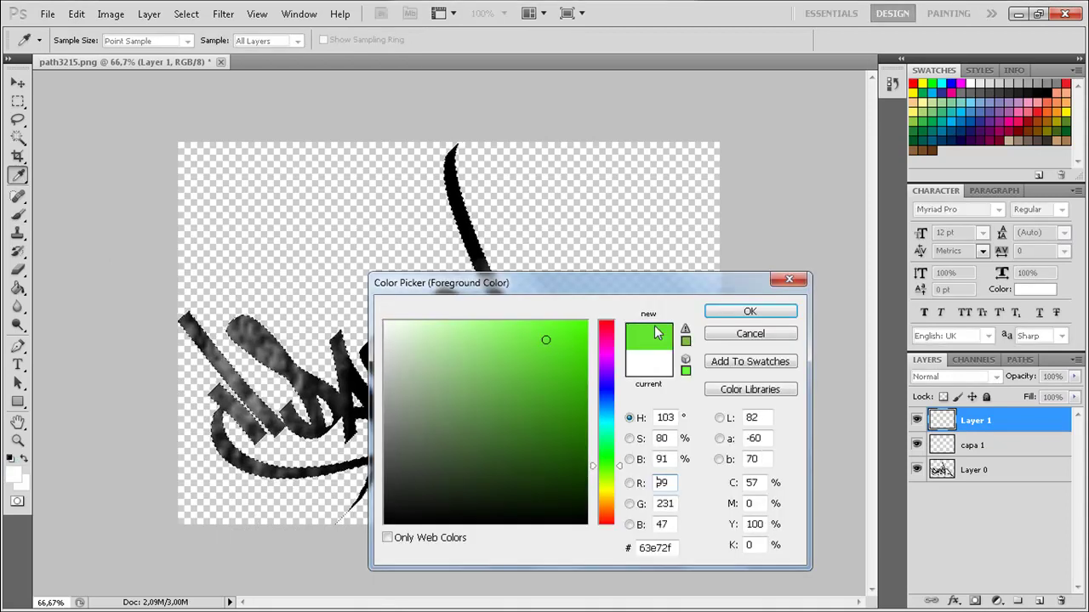
click(724, 311)
Choose the textured 25 brush tip at 618 px
right_click(415, 352)
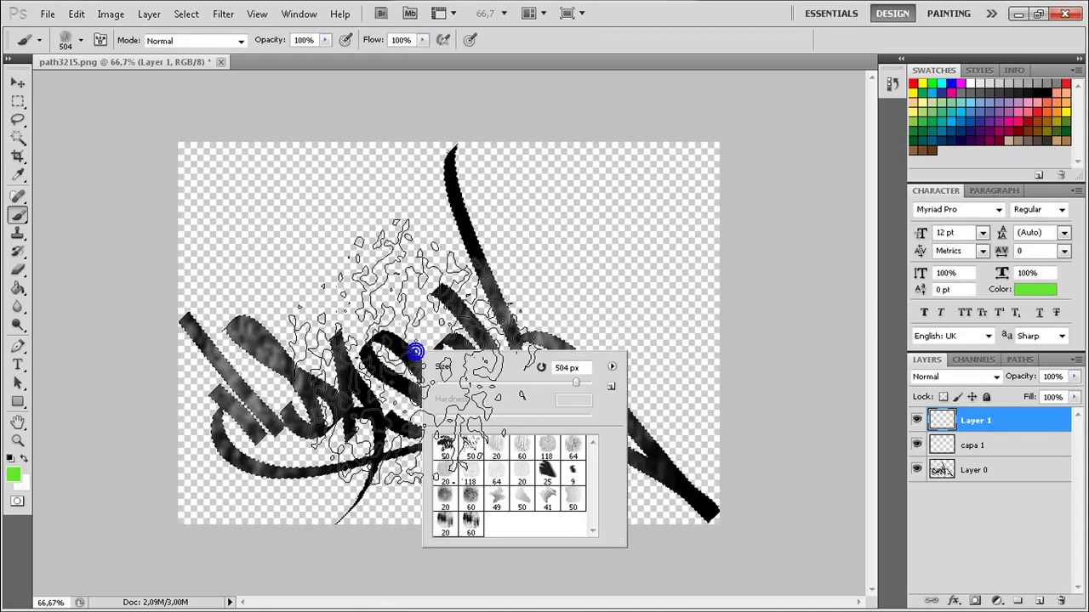
click(547, 468)
drag(550, 387, 528, 387)
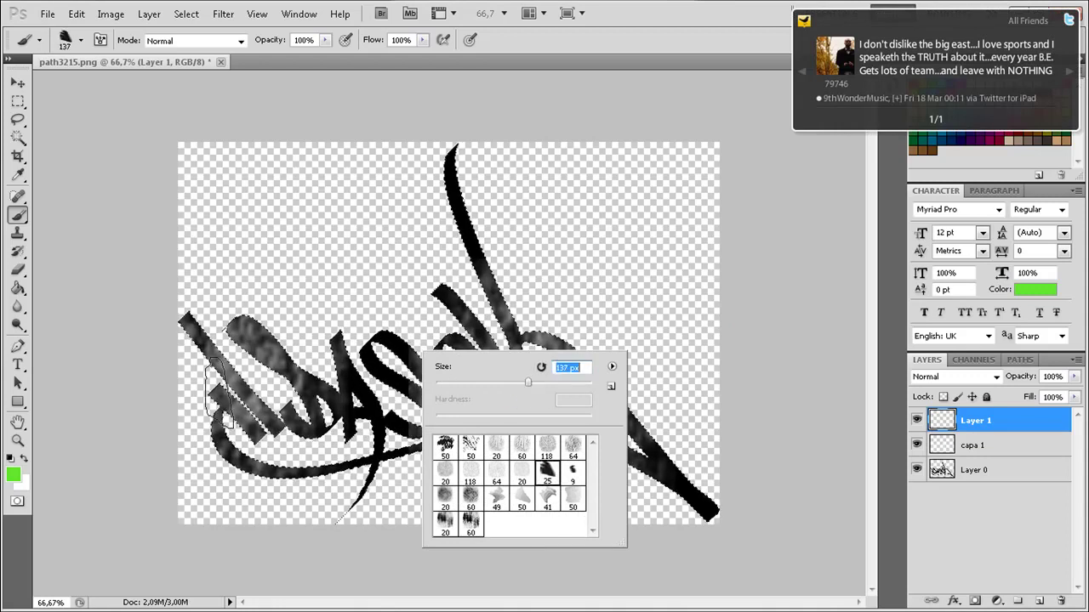
click(577, 387)
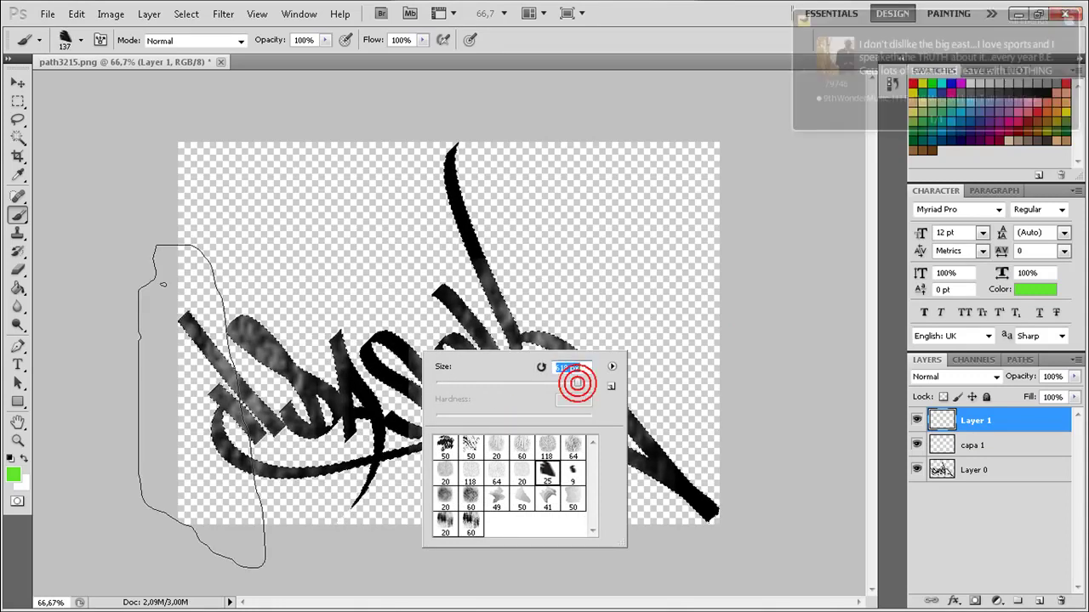
Paint green over the tag's left letters and right and upper strokes, then deselect
click(289, 384)
click(294, 385)
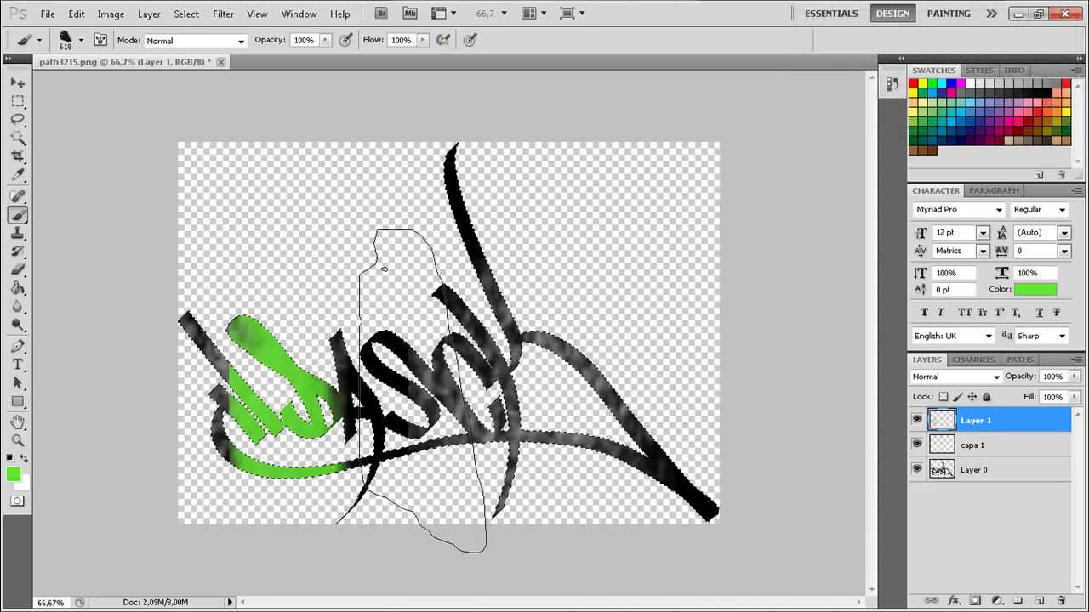
click(642, 297)
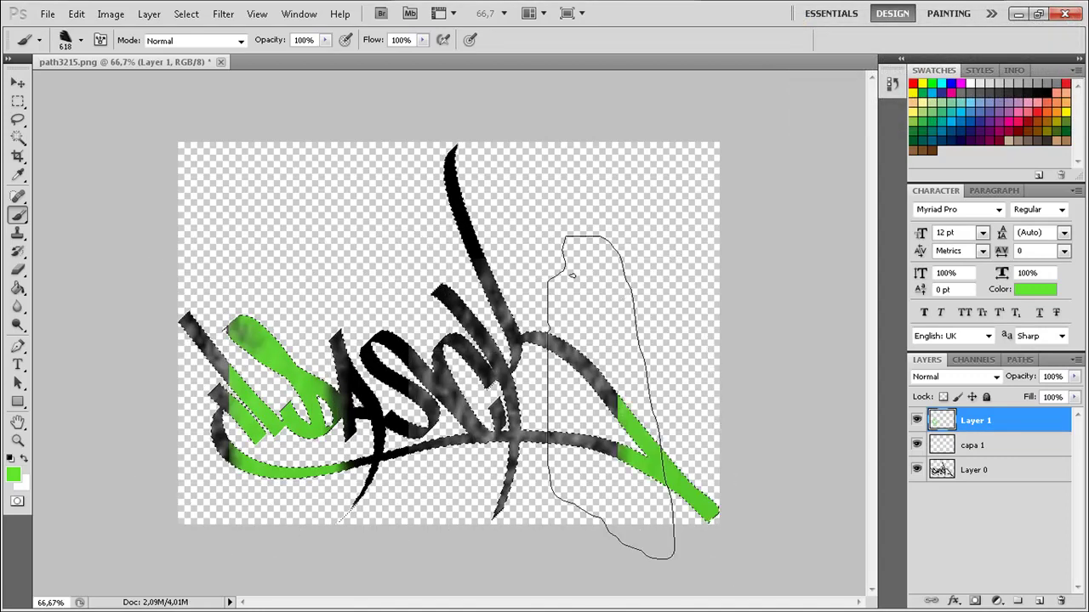
click(392, 107)
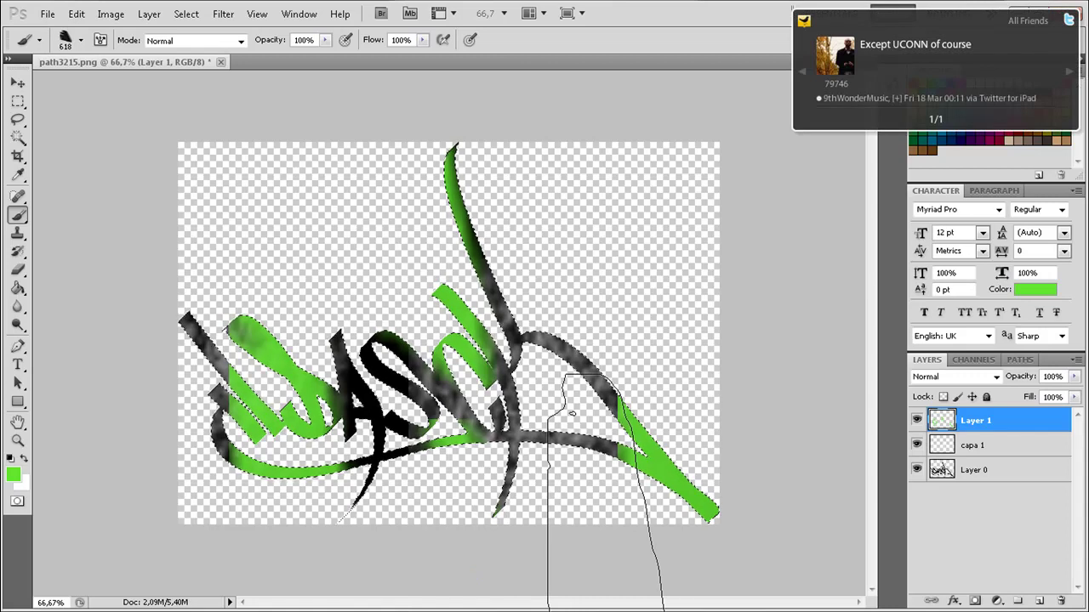
key(ctrl+d)
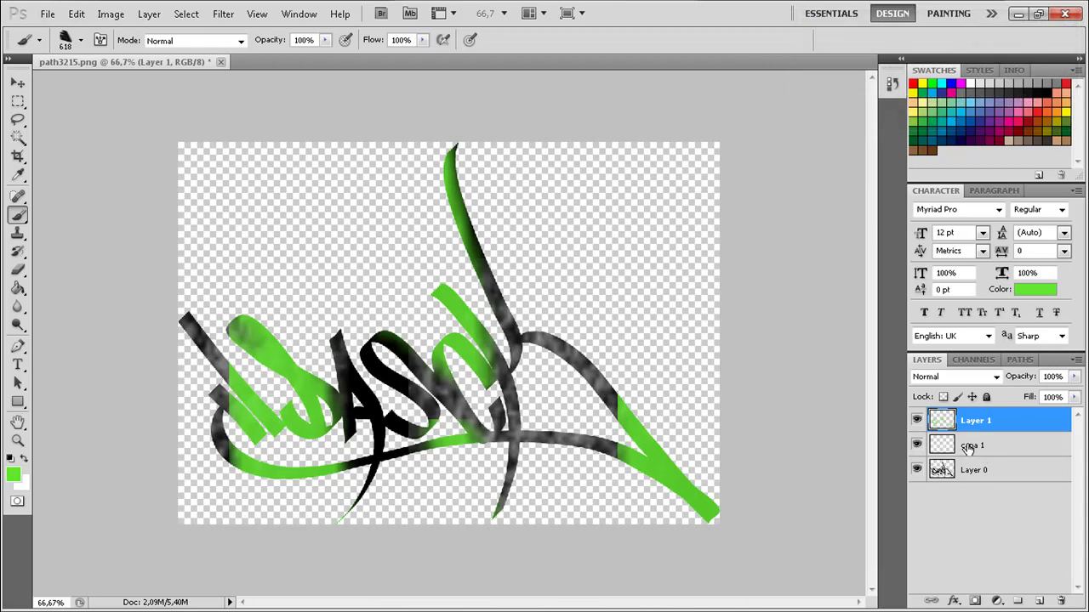
Add a thick Stroke outline to Layer 0 through its Blending Options
click(973, 470)
right_click(973, 473)
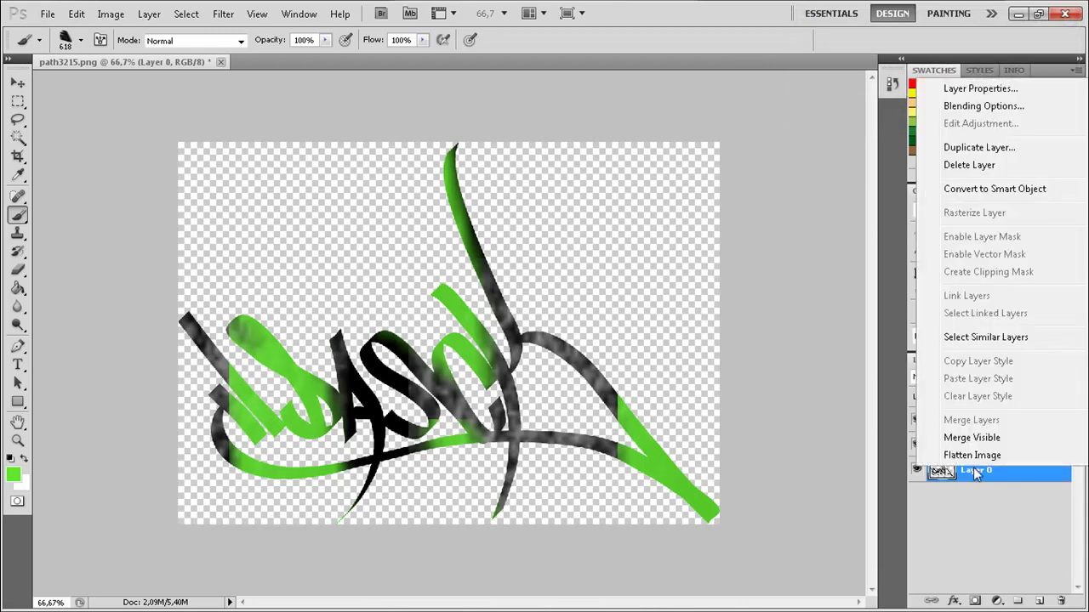
click(973, 104)
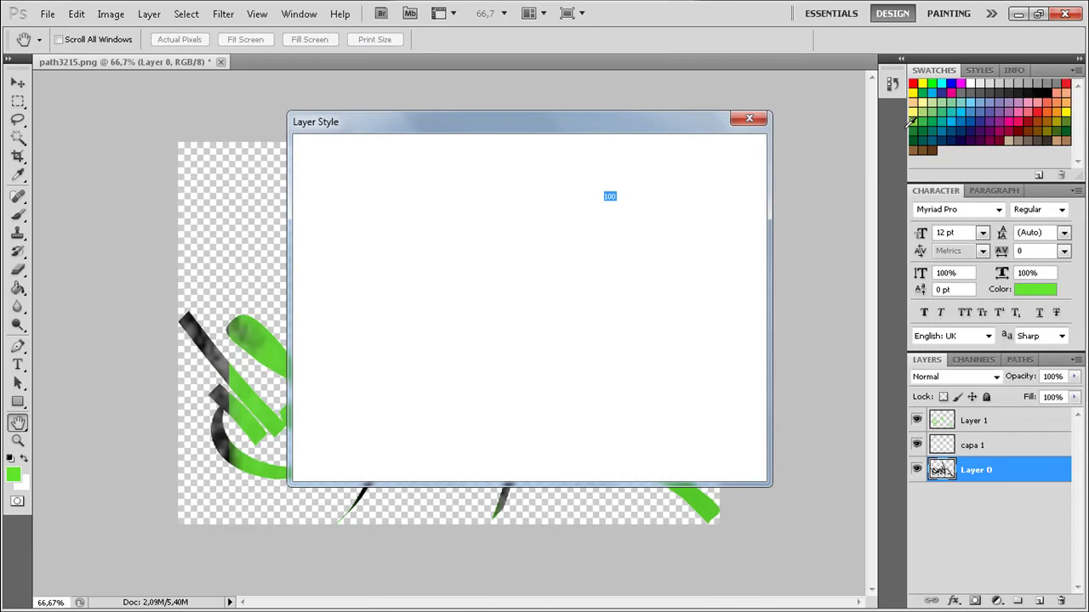
click(312, 384)
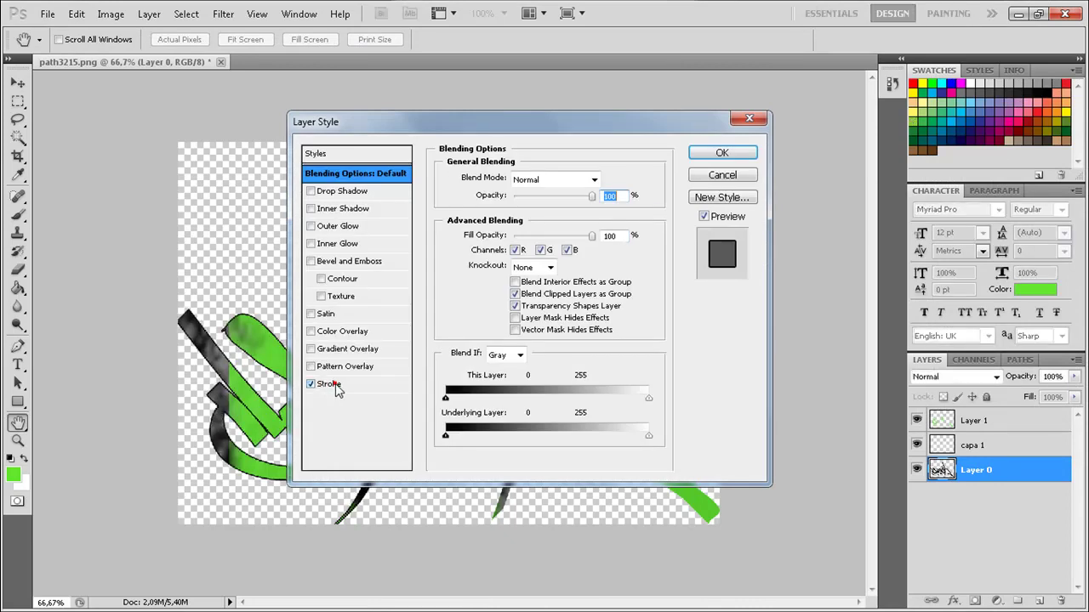
click(330, 385)
drag(522, 177, 511, 179)
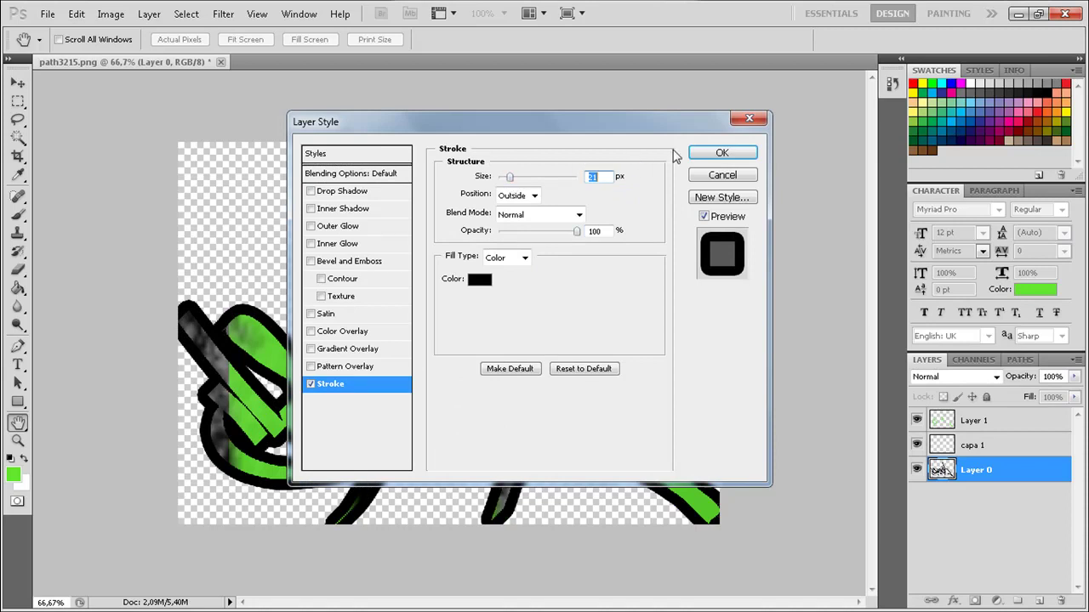
click(702, 154)
Undo the outline stroke and bring the Notepad notes back to the front
key(b)
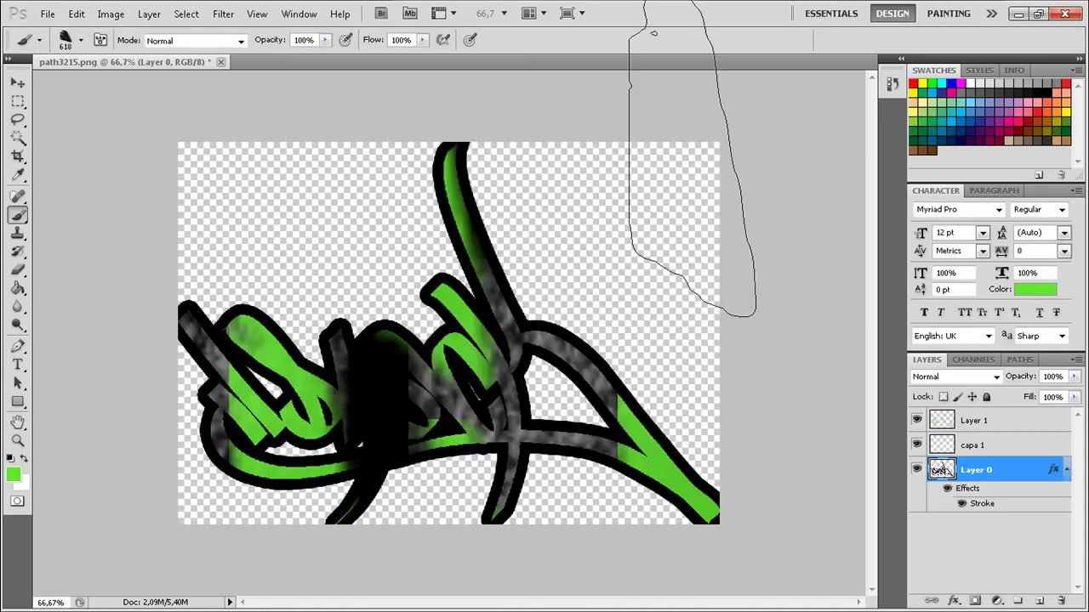
key(ctrl+z)
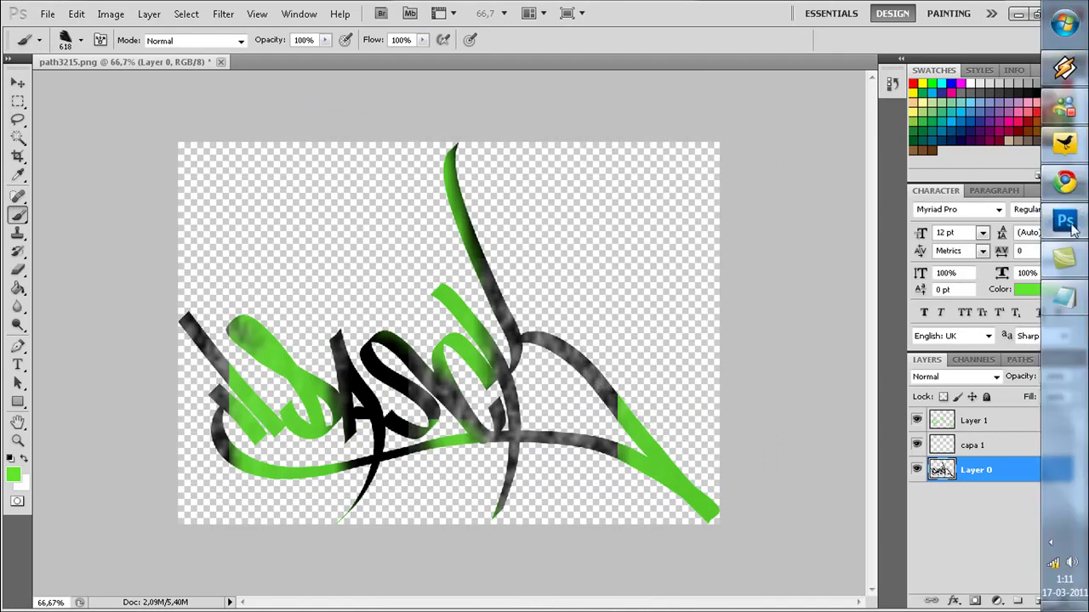
click(1065, 291)
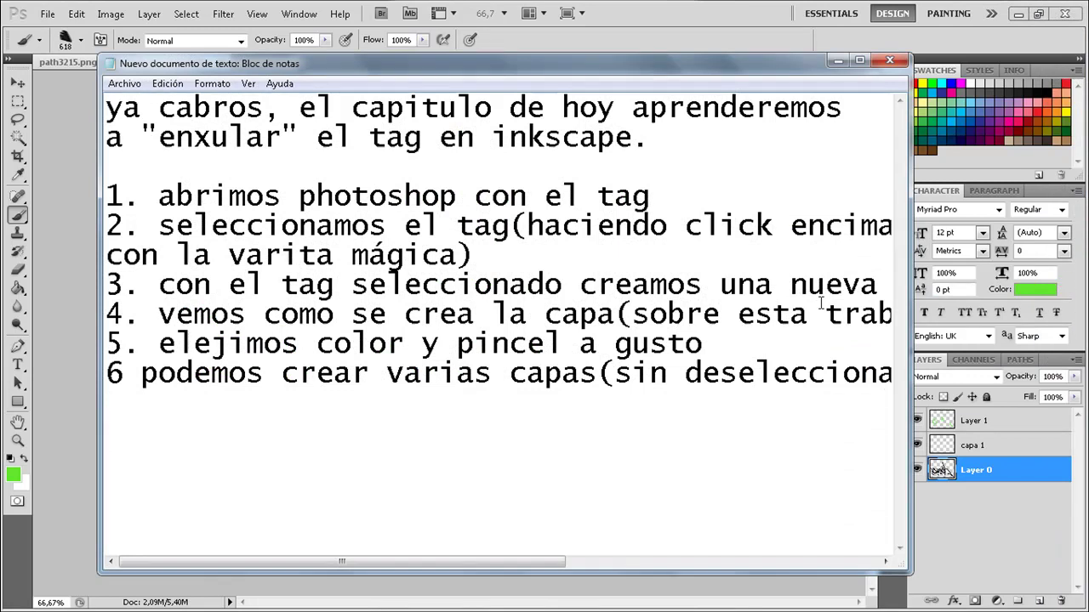
Type step 7: '7. bueno eso ha sido el tutorial, si no han entendido, respondo preguntas a mi mail'
text(7. bueno eso ha sido el tutorial, si no)
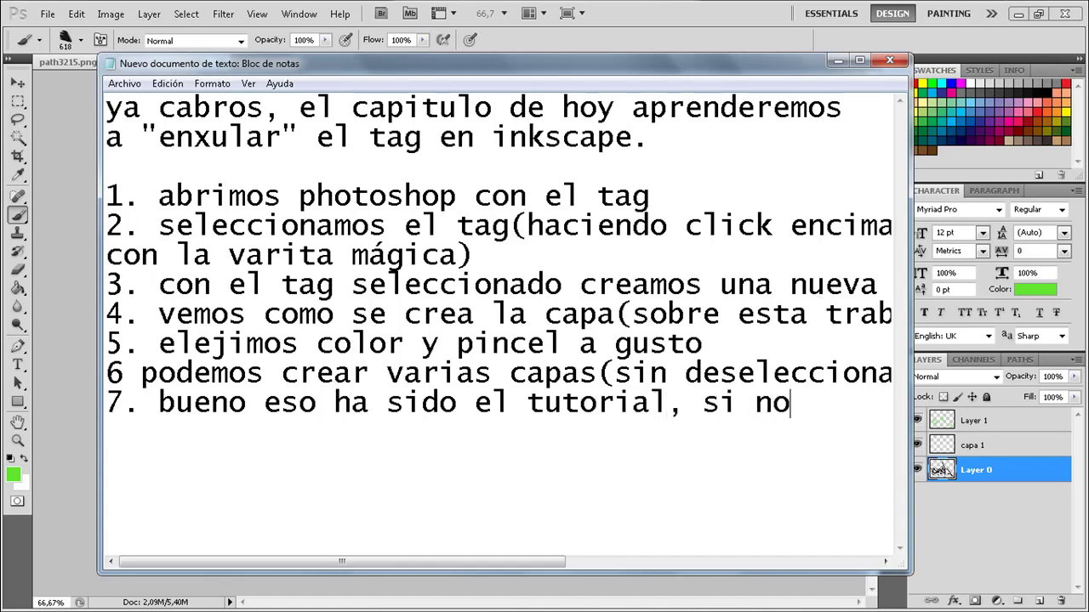
text( han)
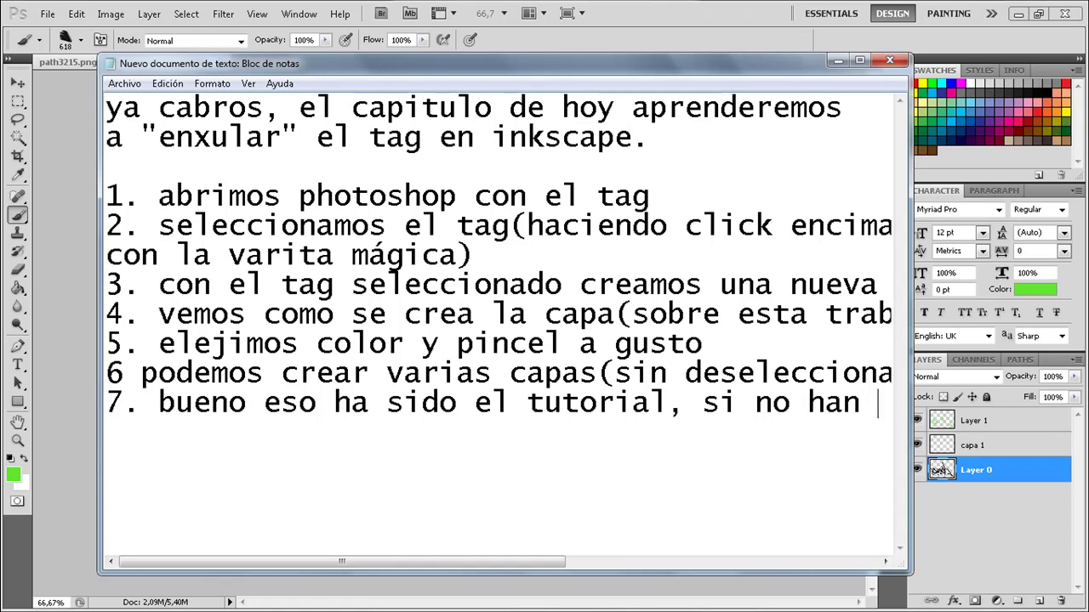
key(Return)
text(entendido, respondo preguntas a mi mail)
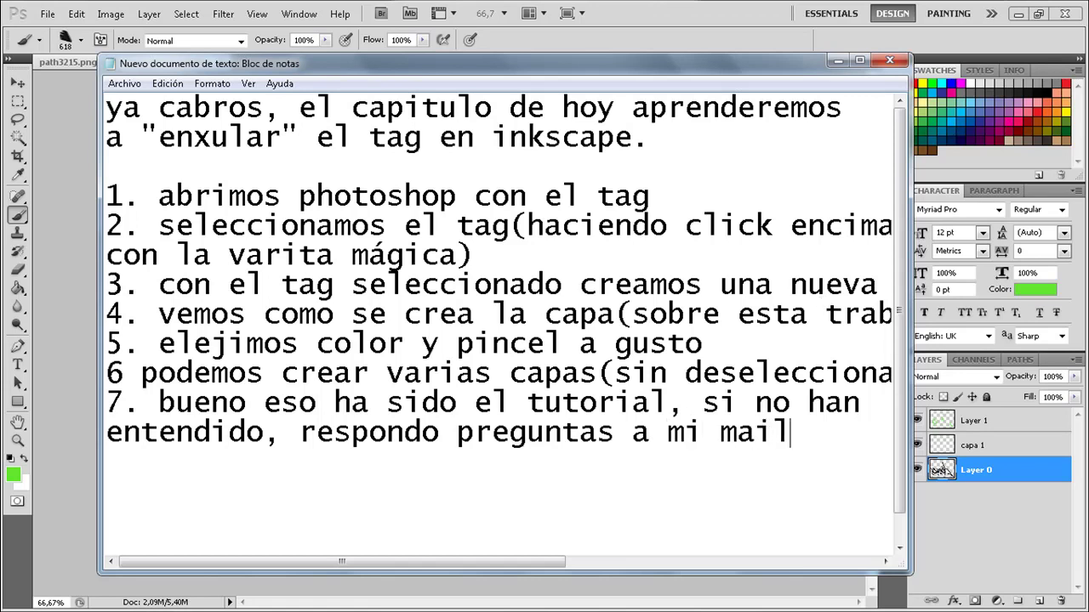
Add the author's e-mail address on its own line, a blank line, then 'Adiooos ;)'
key(Return)
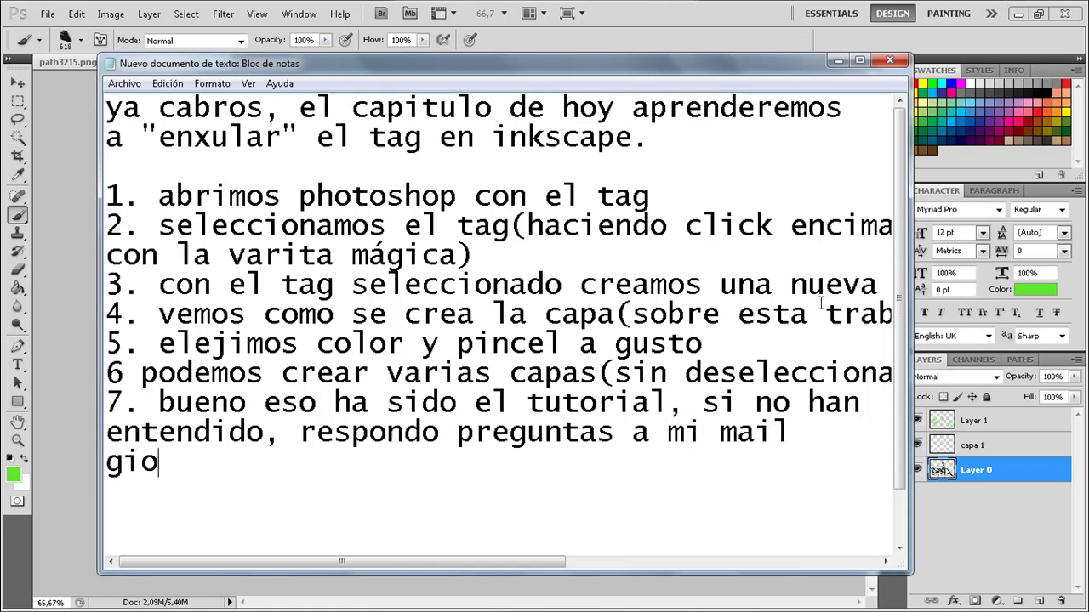
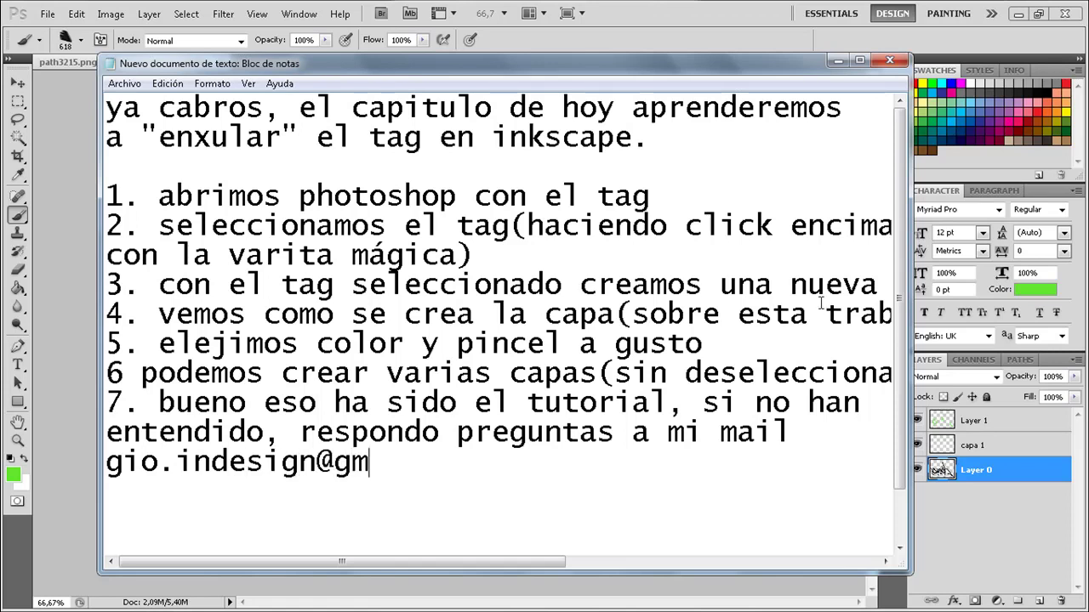
key(Return)
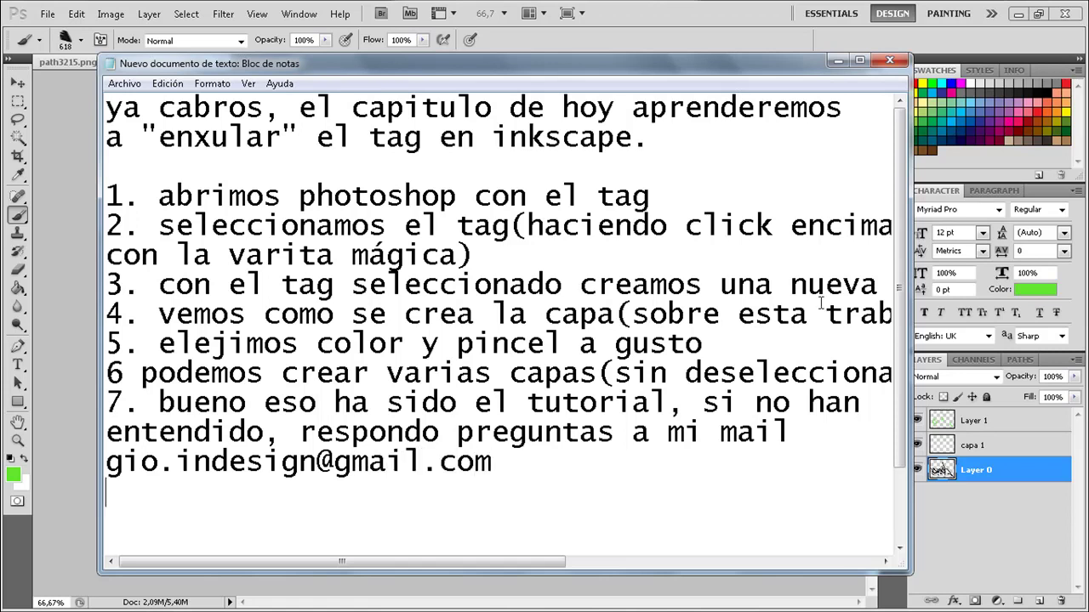
key(Return)
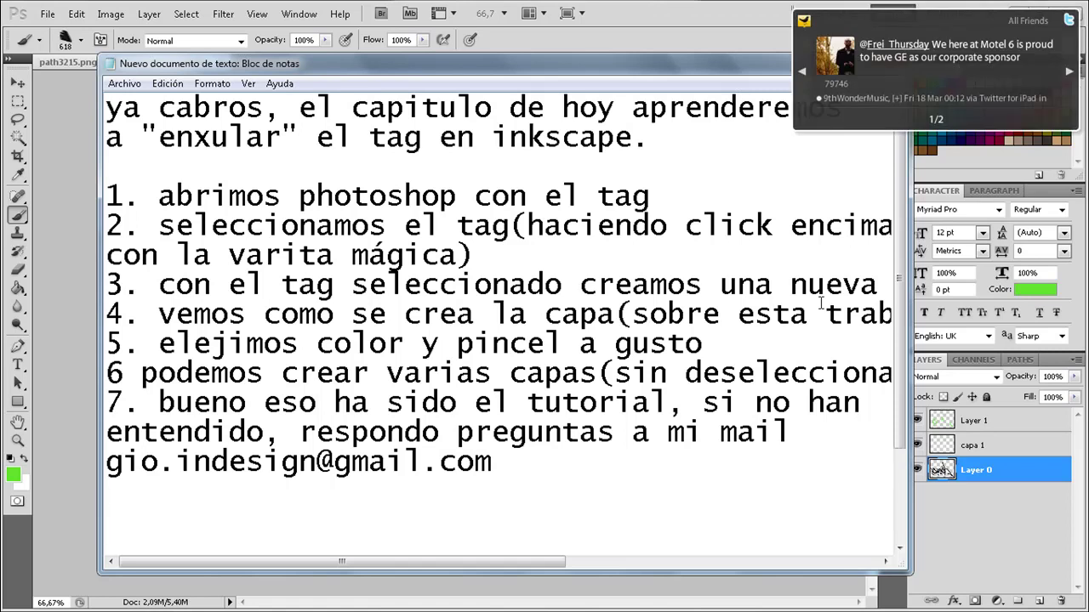
text(A)
text(diooos ;))
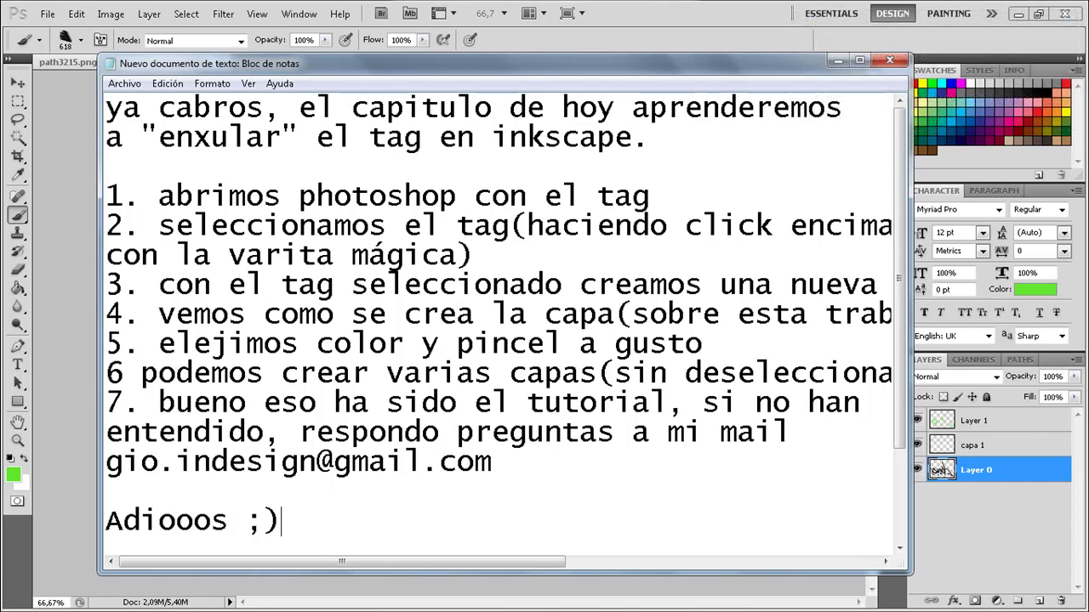